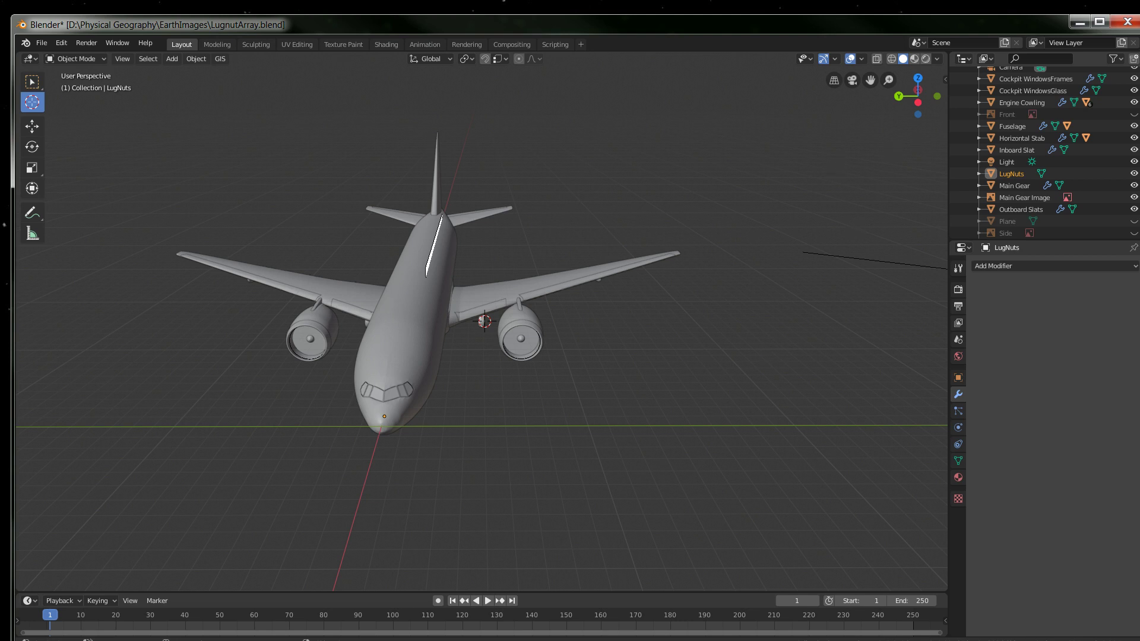
Step: Add a plain-axes empty at the 3D cursor in the centre of the main gear wheel, working from the front view
left_click(938, 97)
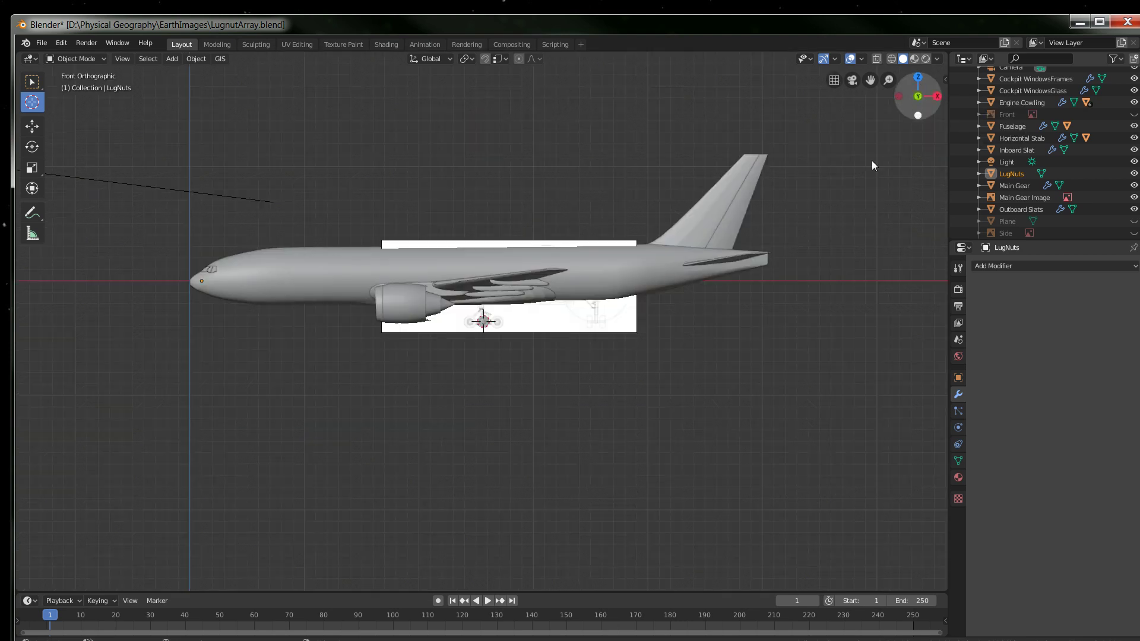
scroll(491, 333, "down", 2)
scroll(491, 333, "up", 6)
scroll(490, 333, "up", 10)
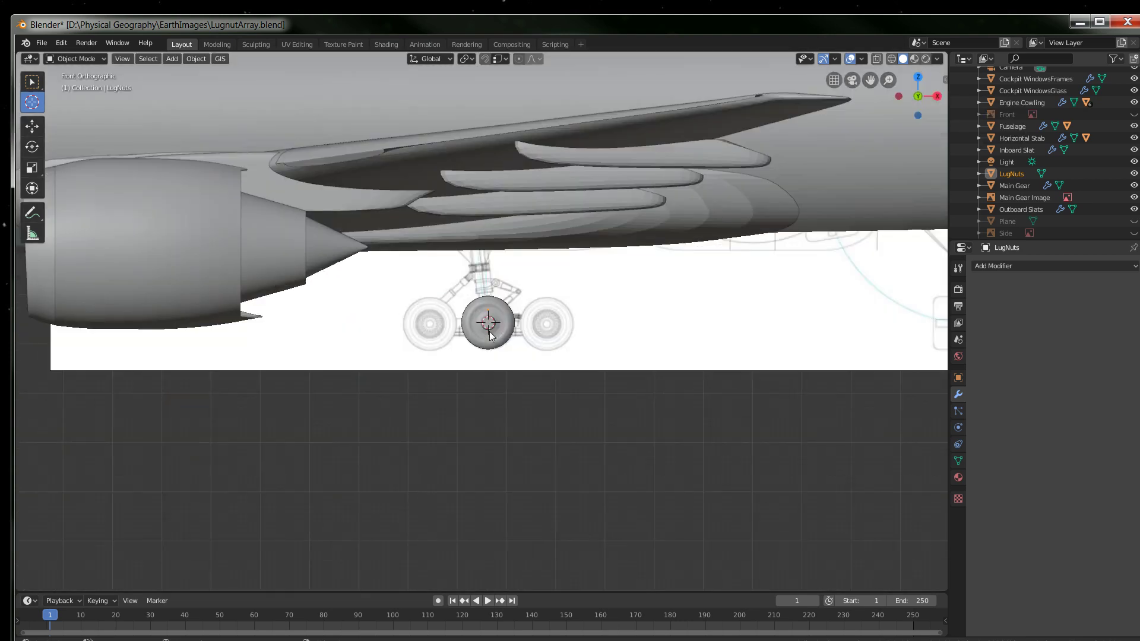
scroll(490, 336, "up", 2)
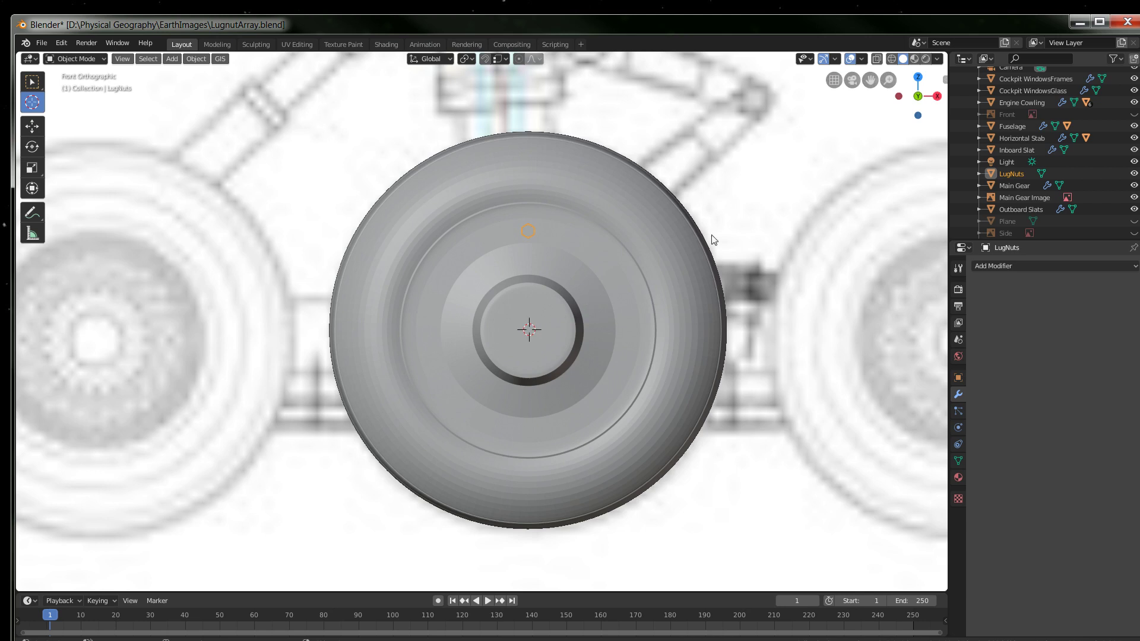
left_click(796, 321)
left_click(528, 329)
left_click(527, 333)
left_click(528, 331)
left_click(32, 82)
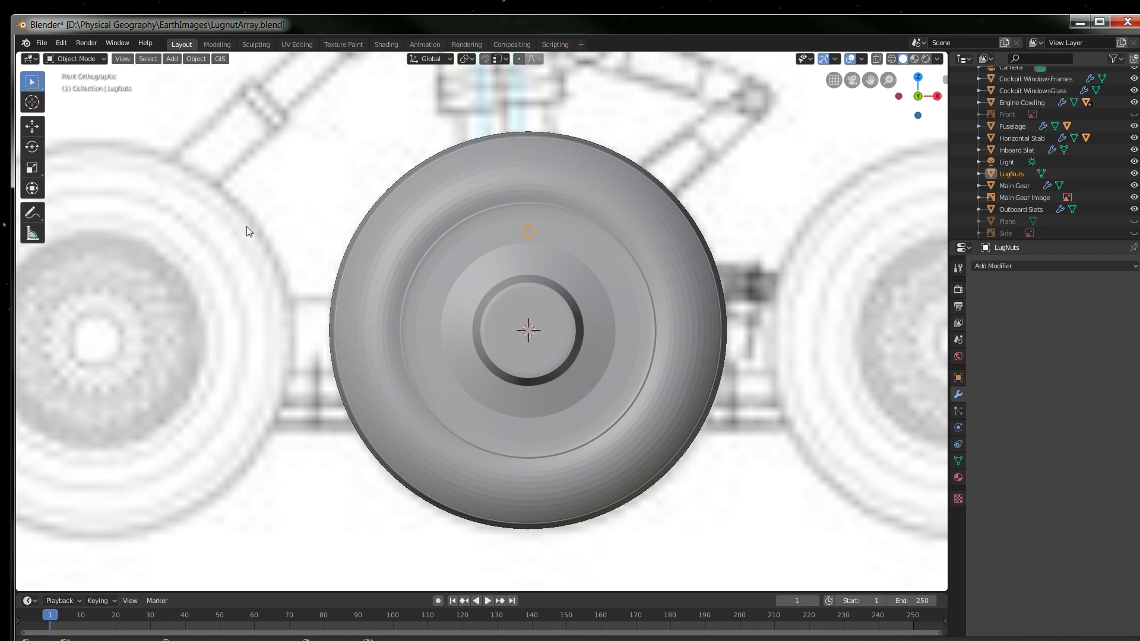
key("shift+a")
mouse_move(247, 227)
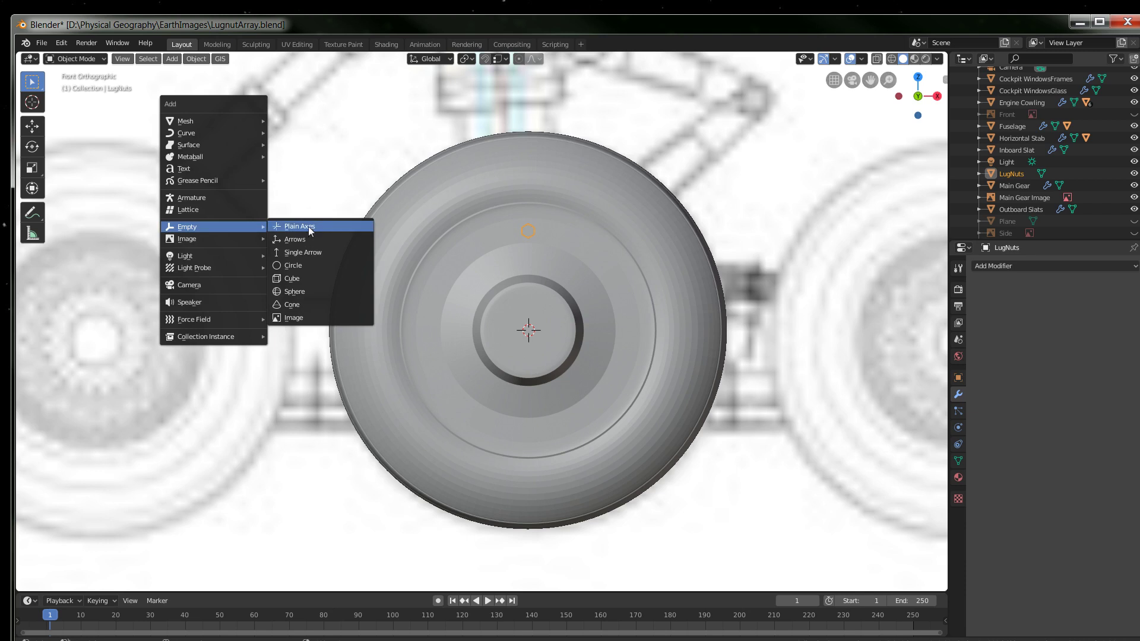
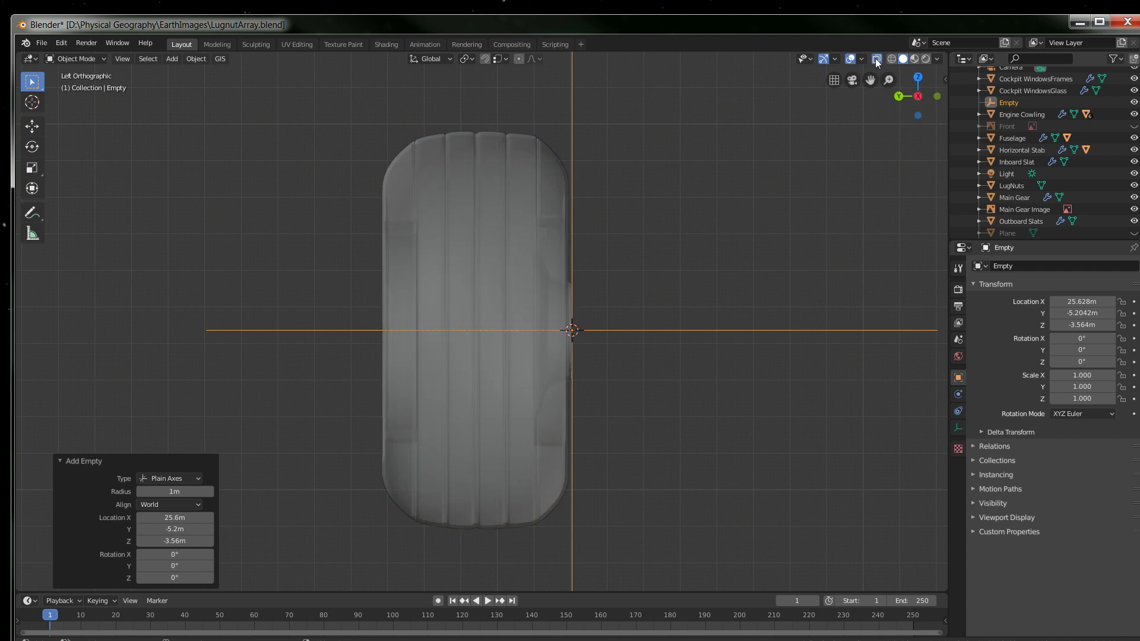
Step: Show the model in wireframe and move the empty about 0.088 m along Y into the wheel hub
left_click(891, 59)
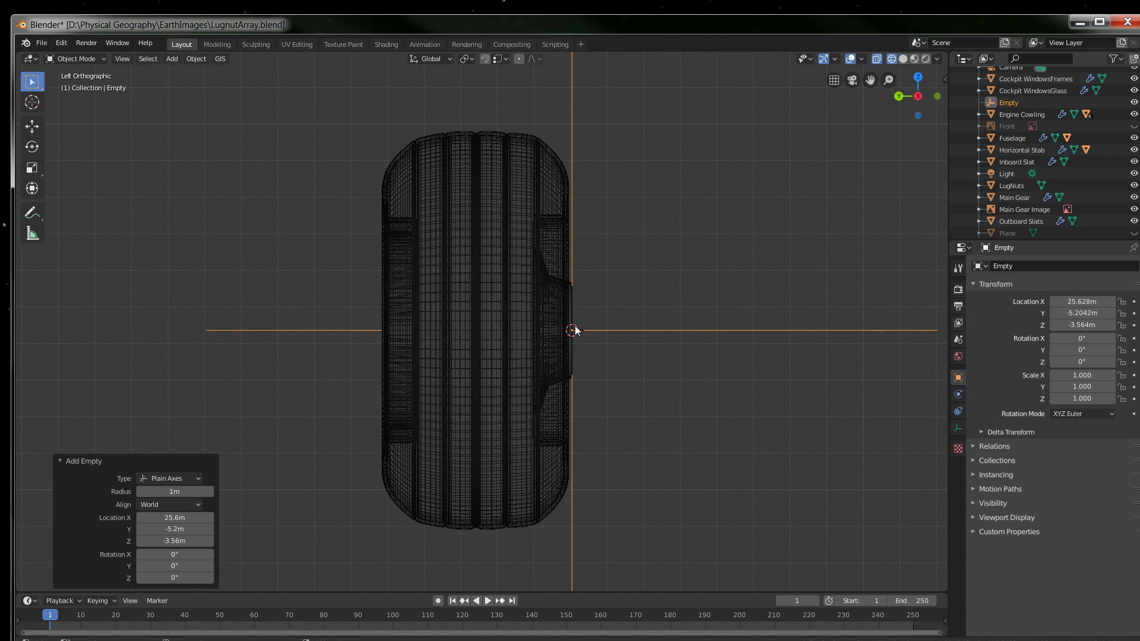
left_click(32, 126)
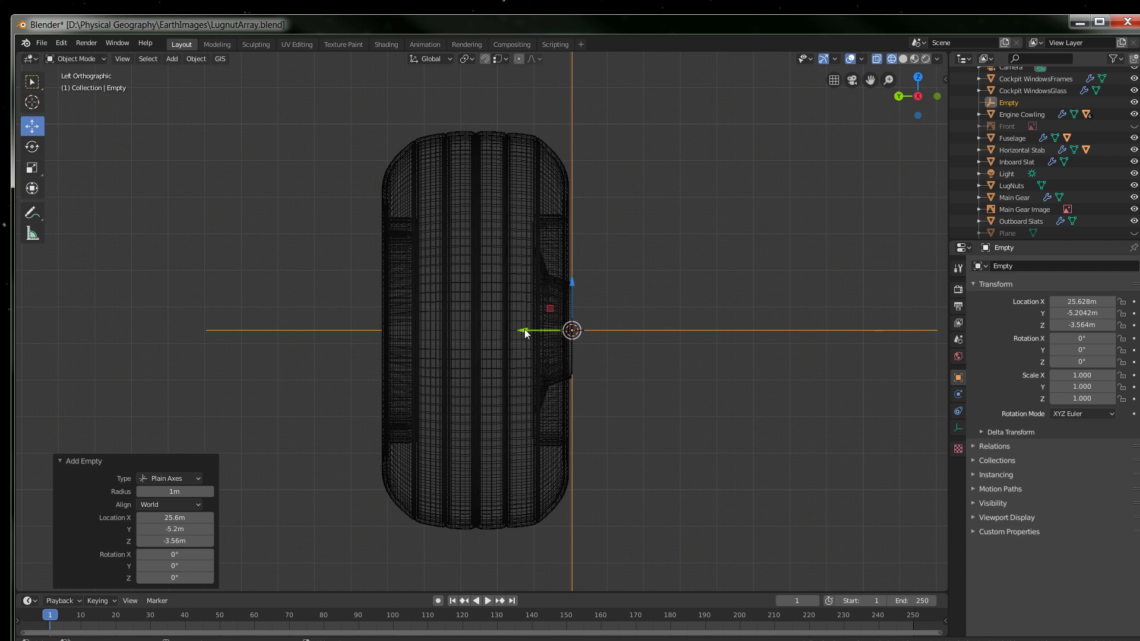
left_click_drag(525, 331, 492, 320)
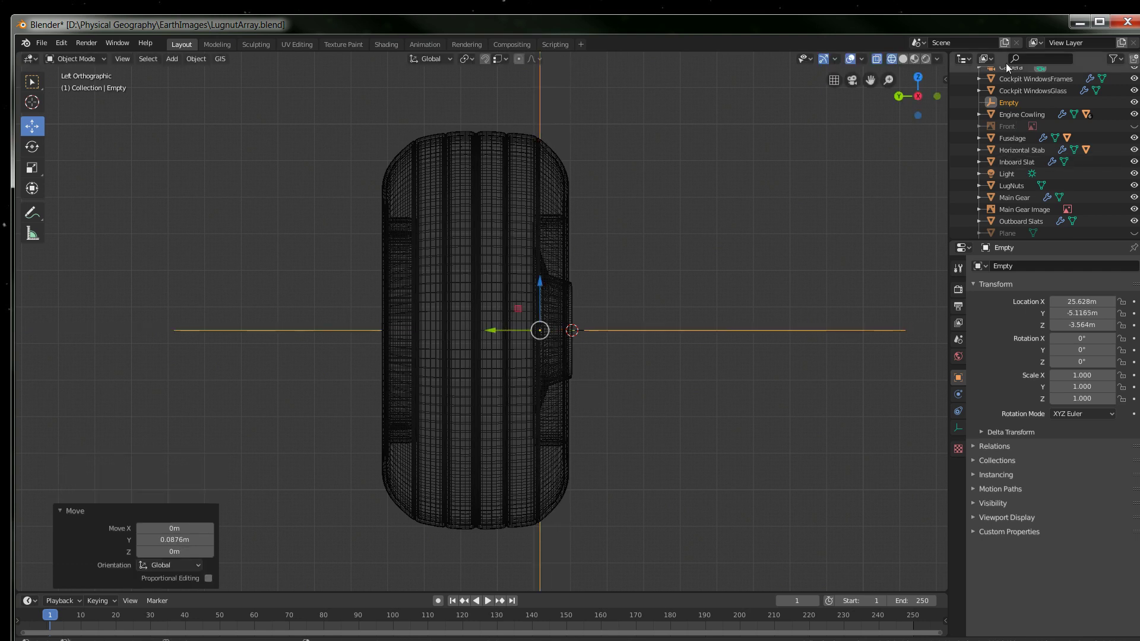
Step: Return to the front view with solid shading and X-ray turned off
left_click(936, 96)
left_click(877, 60)
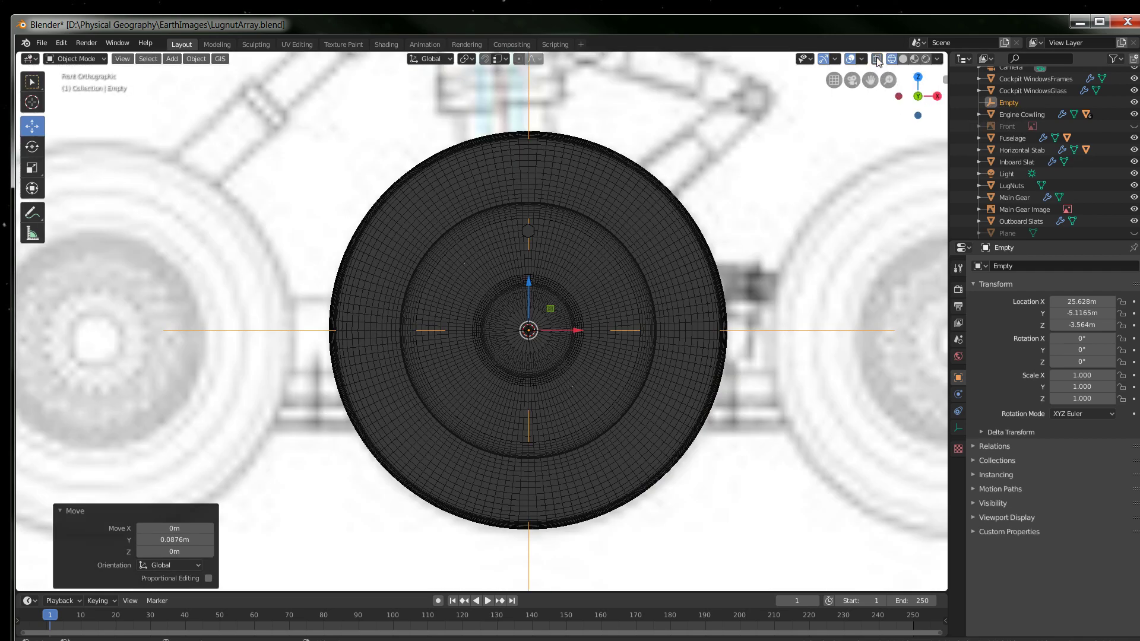
left_click(904, 59)
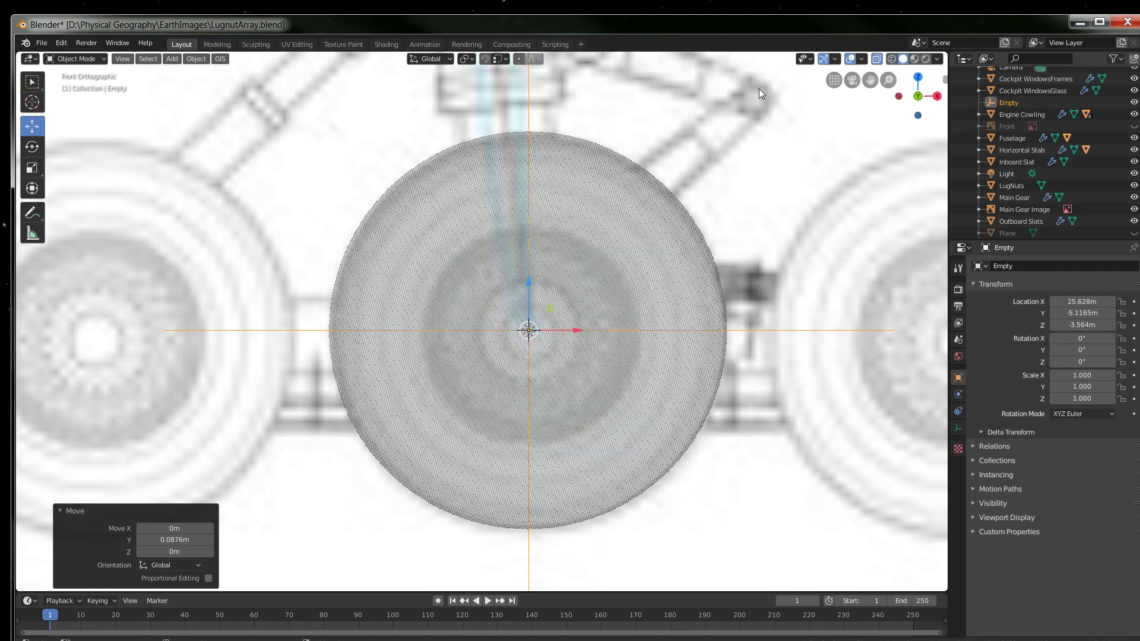
left_click(877, 59)
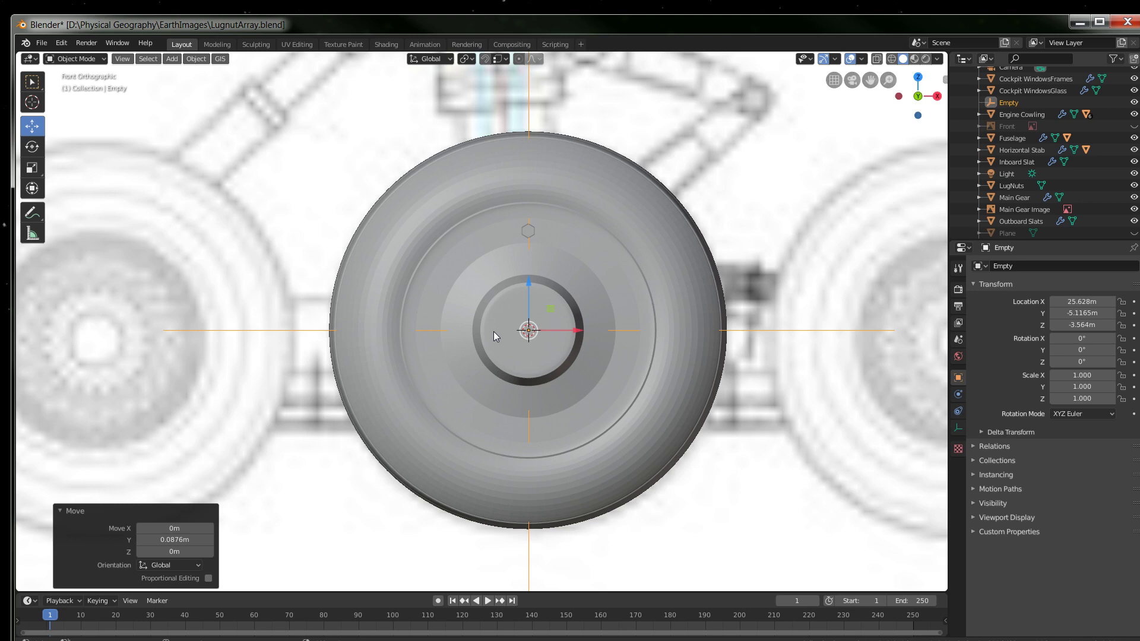
Step: Snap the 3D cursor to the selected empty and check its position from the side
key("shift+s")
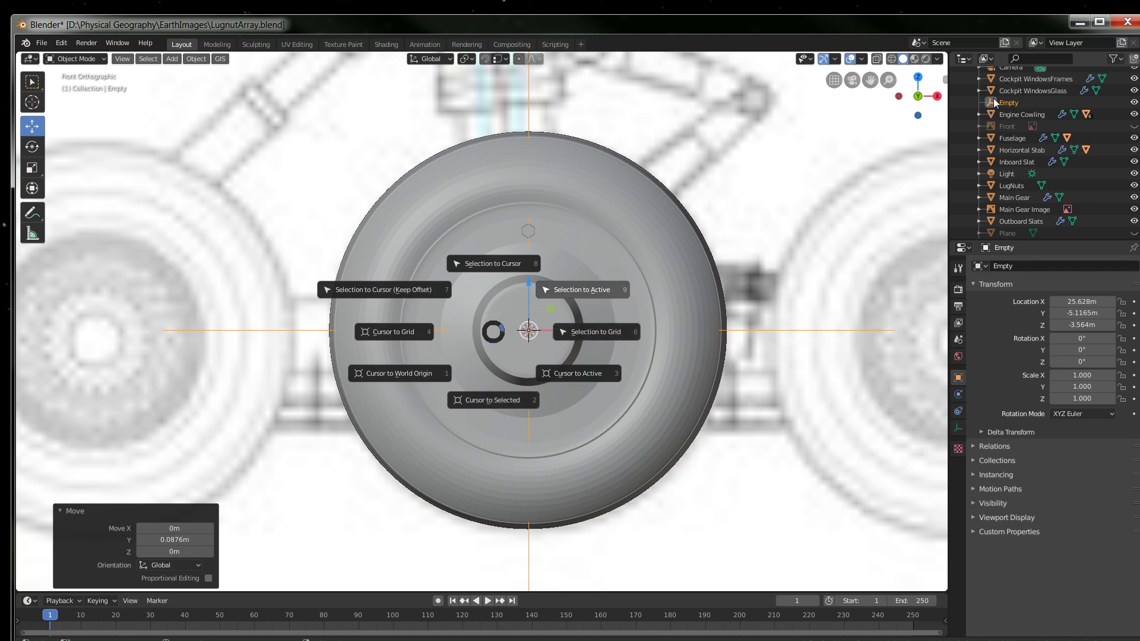
left_click(490, 401)
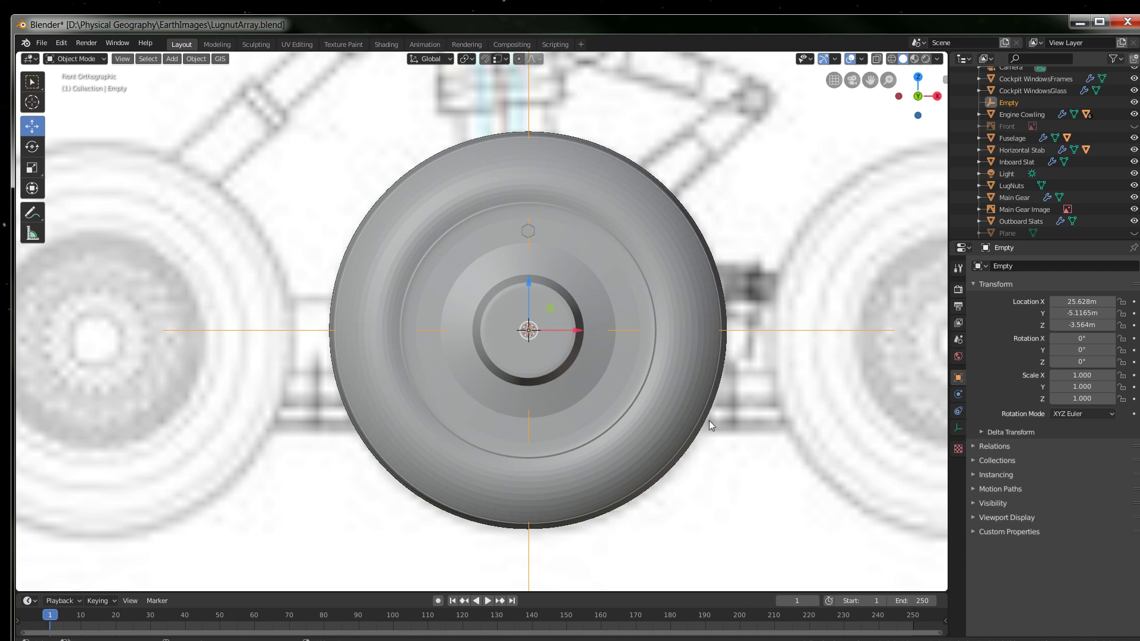
left_click(900, 96)
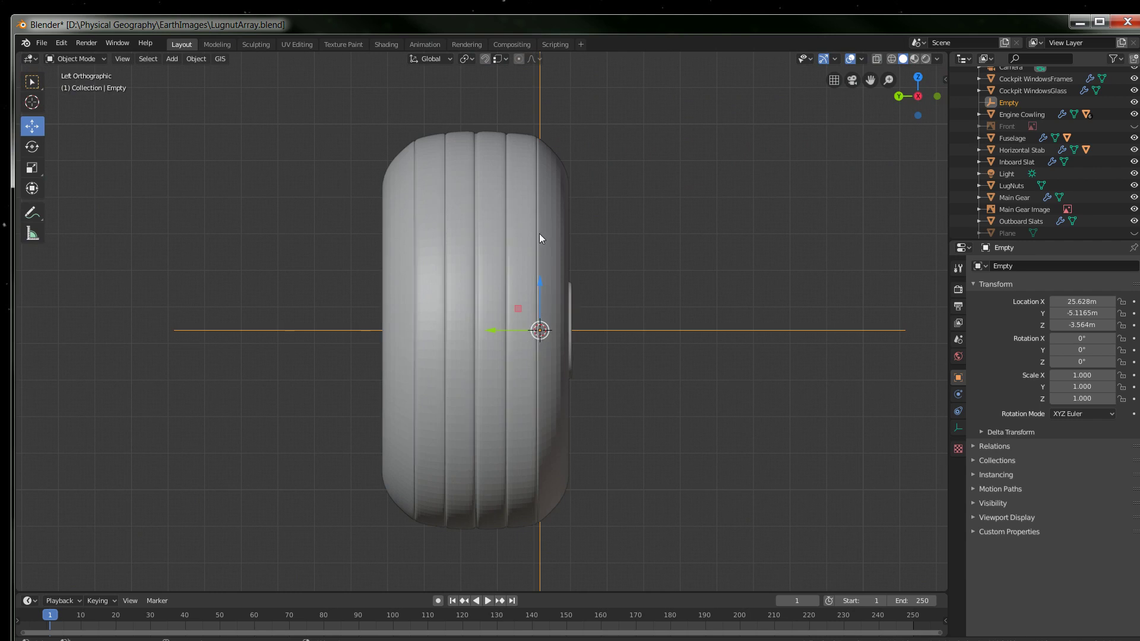
left_click(937, 96)
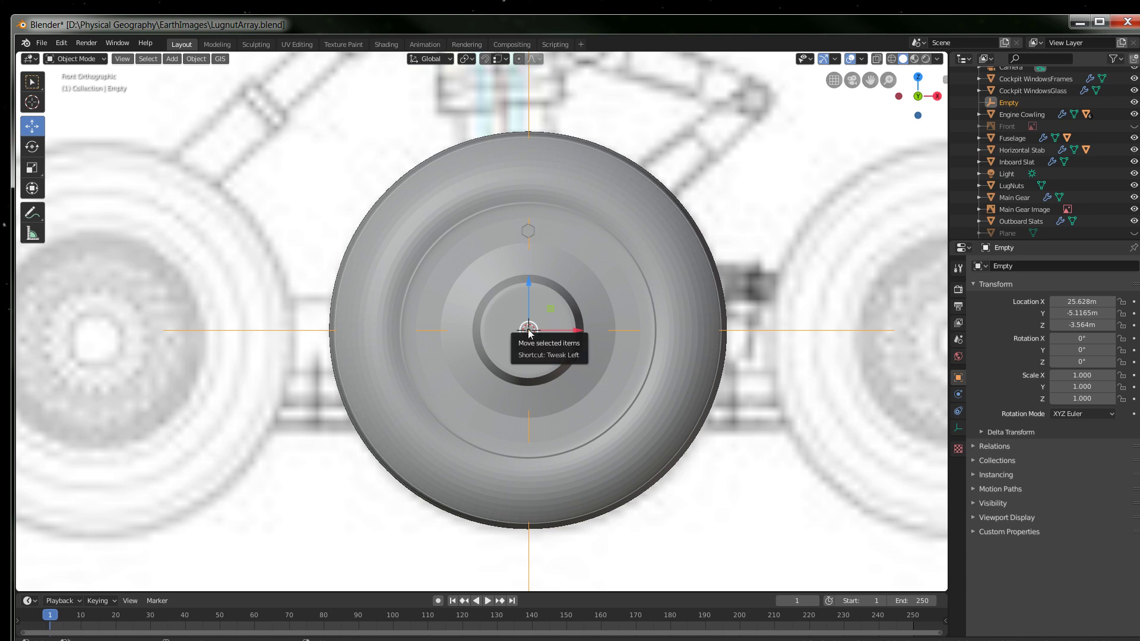
Step: Set the origin of the LugNuts object to the 3D cursor at the wheel's centre
left_click(533, 234)
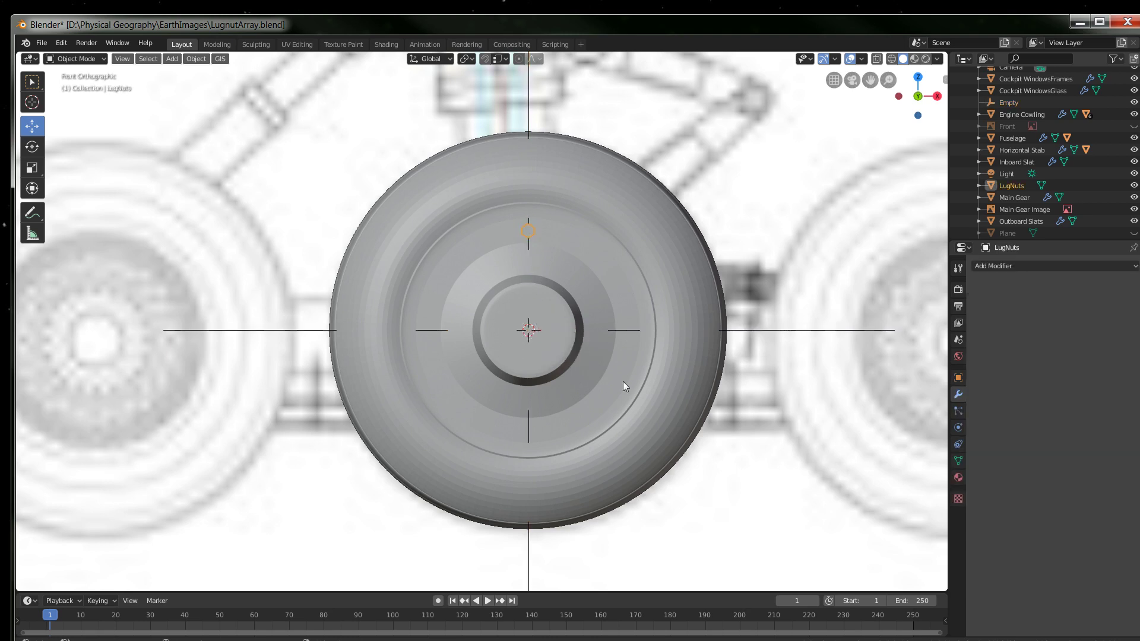
left_click(197, 59)
left_click(195, 60)
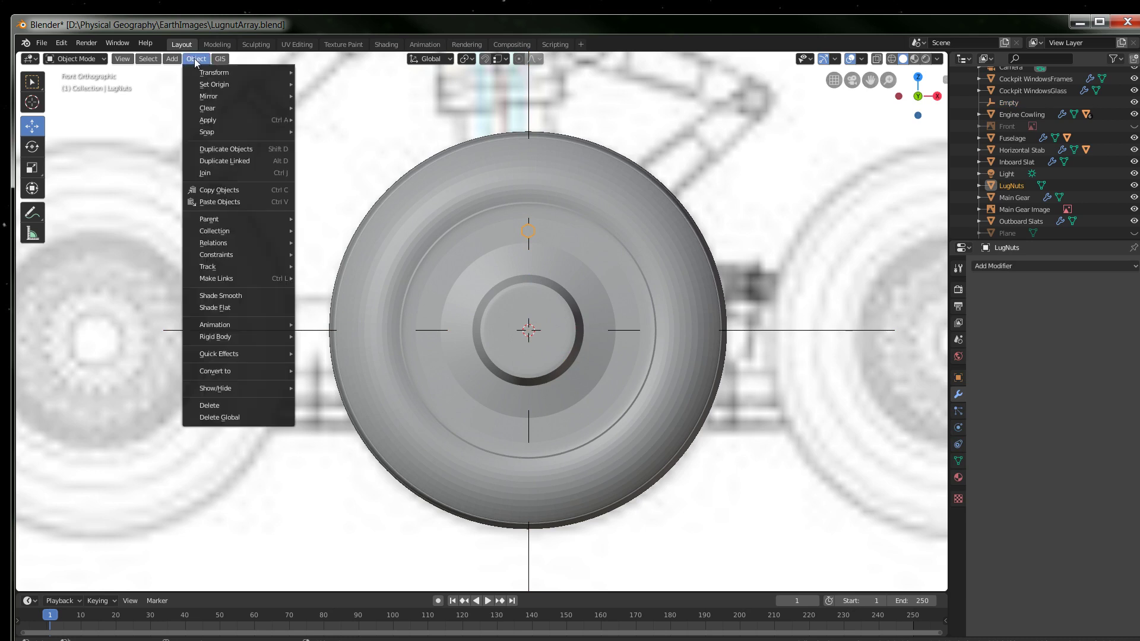
mouse_move(215, 85)
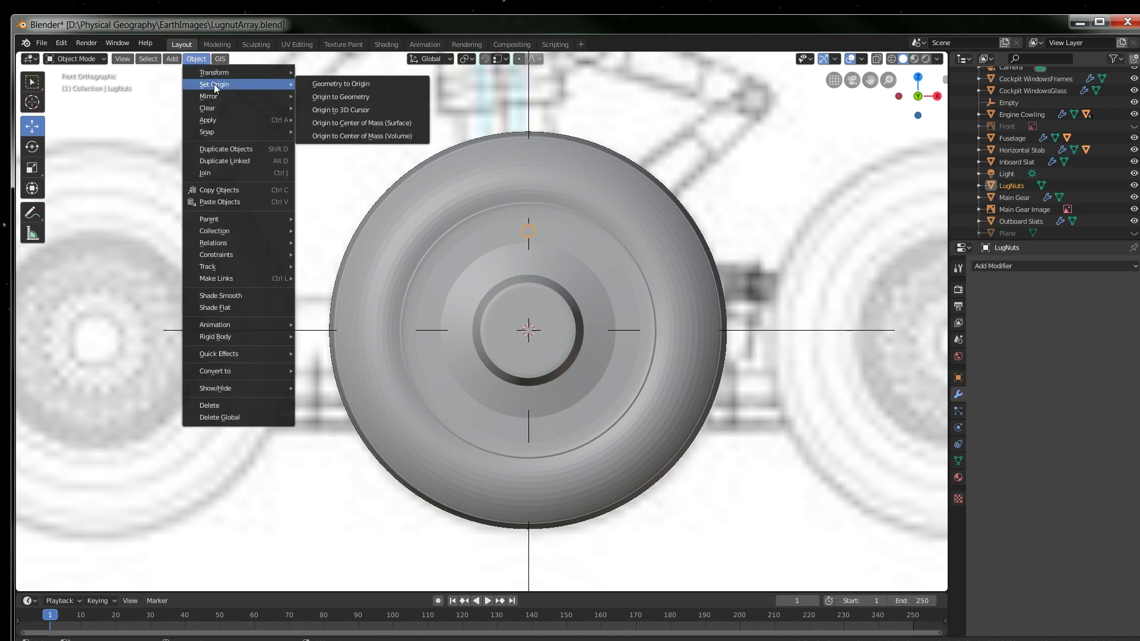
left_click(342, 110)
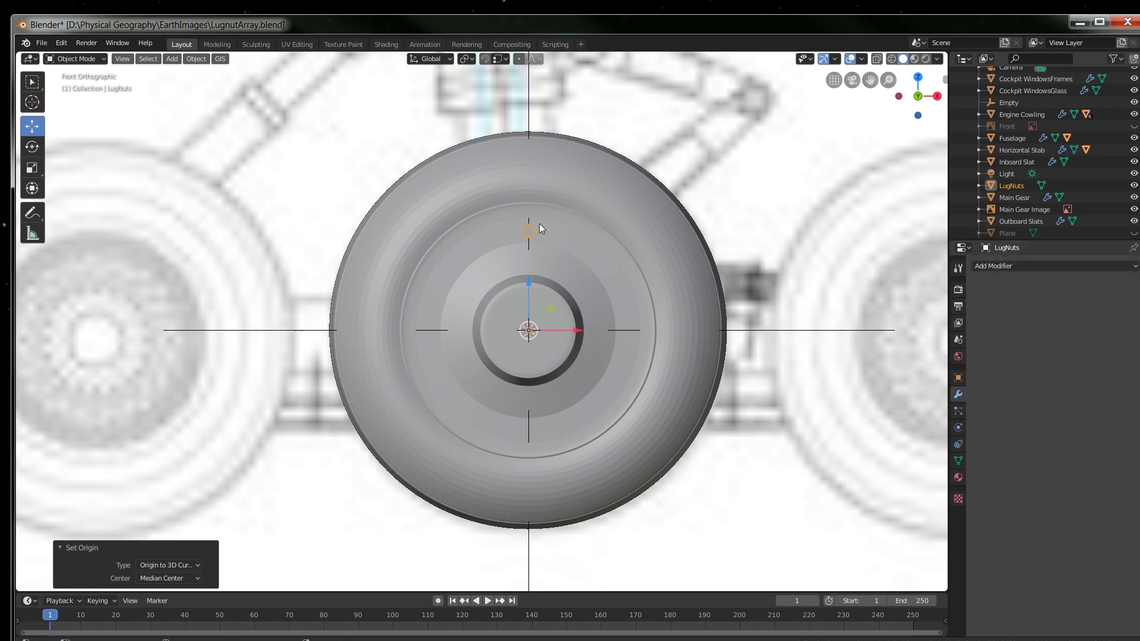
Step: Add an Array modifier to the LugNuts object with a fixed count of 14
left_click(1136, 268)
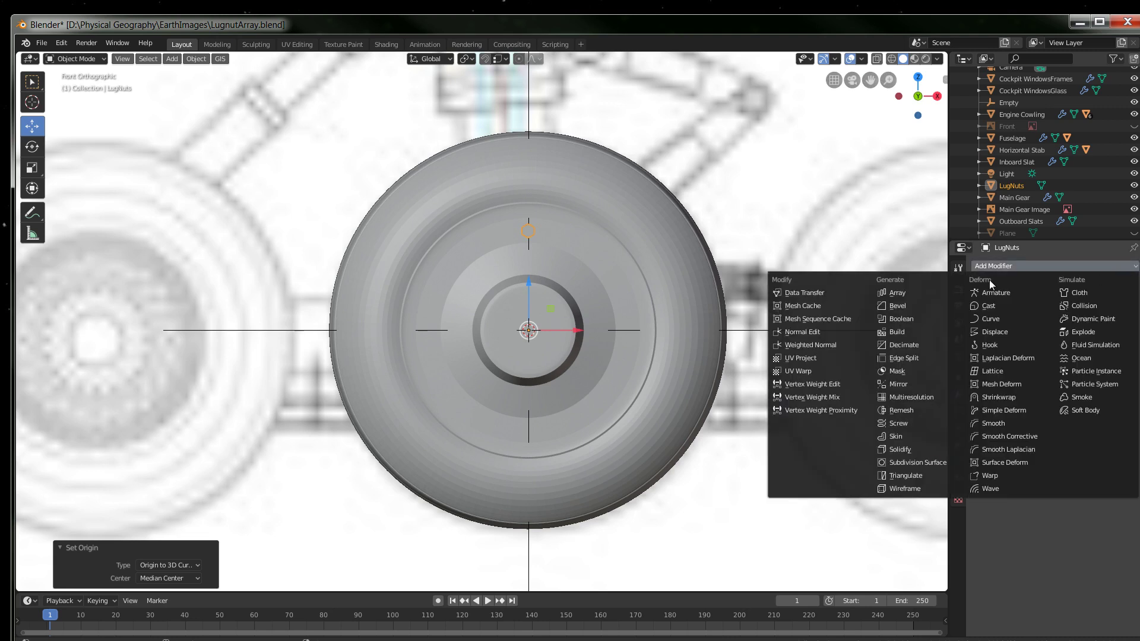
left_click(894, 293)
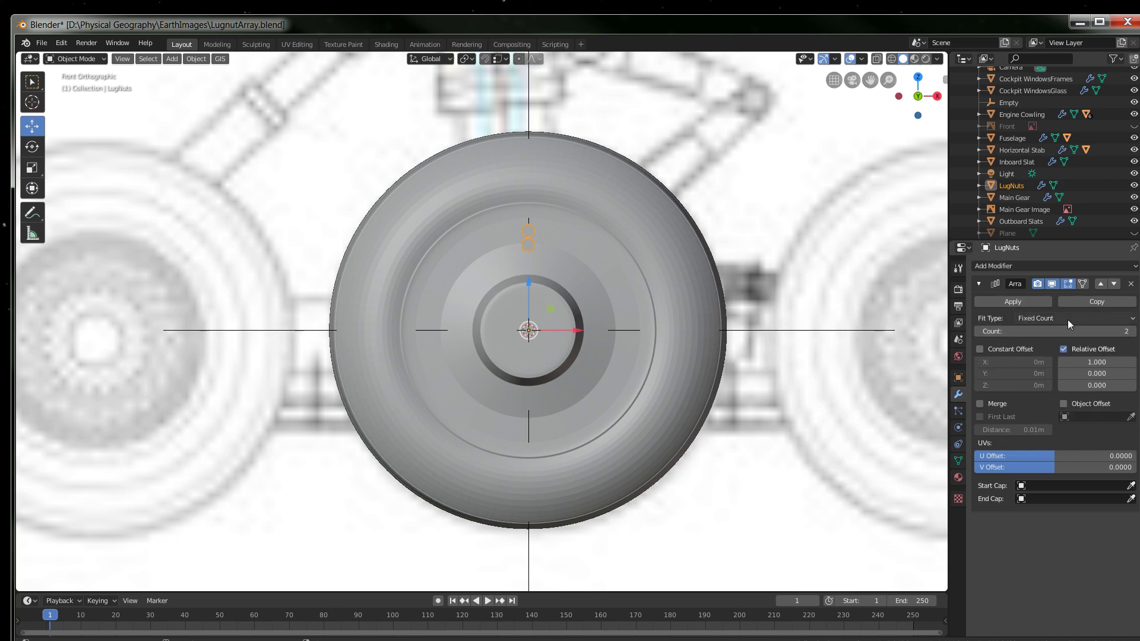
left_click(1110, 331)
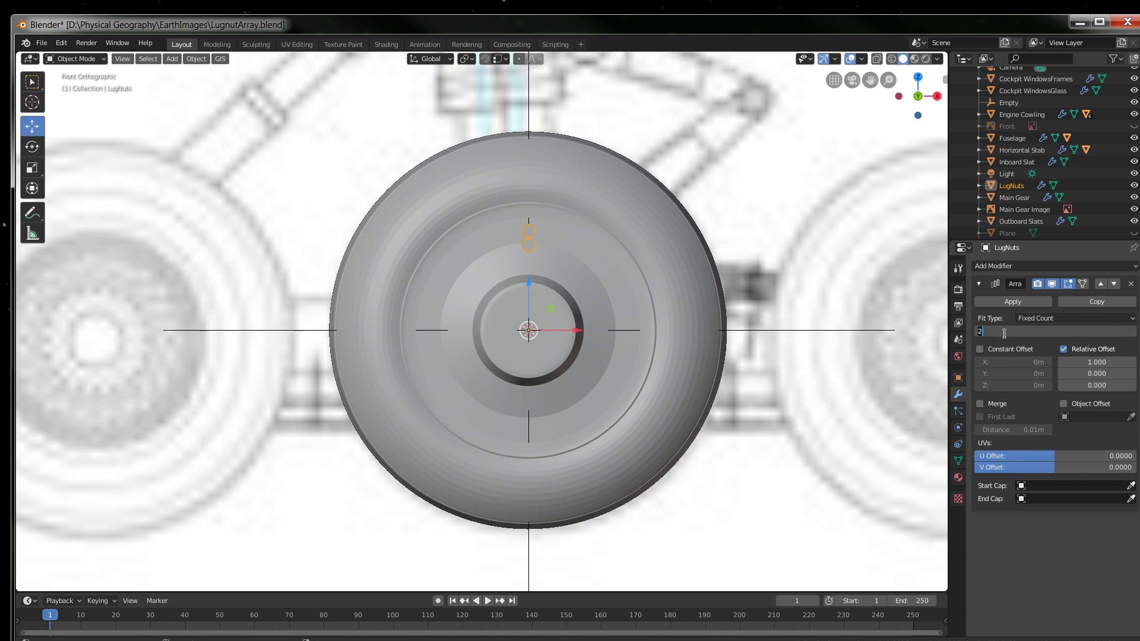
type("14")
key("Return")
Step: Turn off the array's Relative Offset and enable Object Offset with Empty as the offset object
left_click(1064, 349)
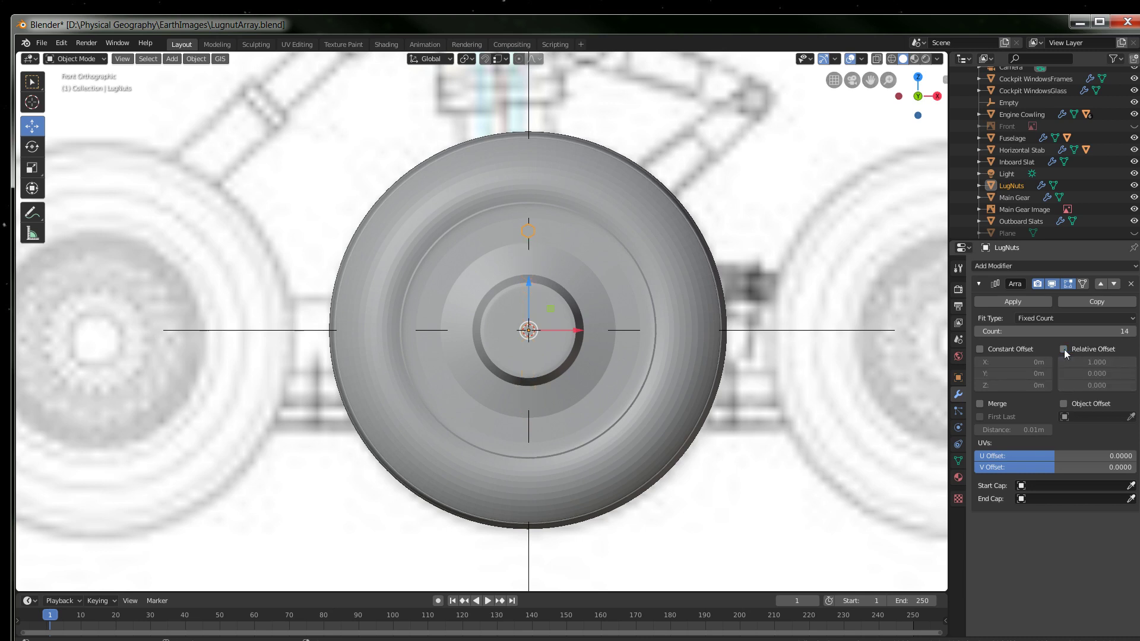
left_click(1064, 404)
left_click(1066, 417)
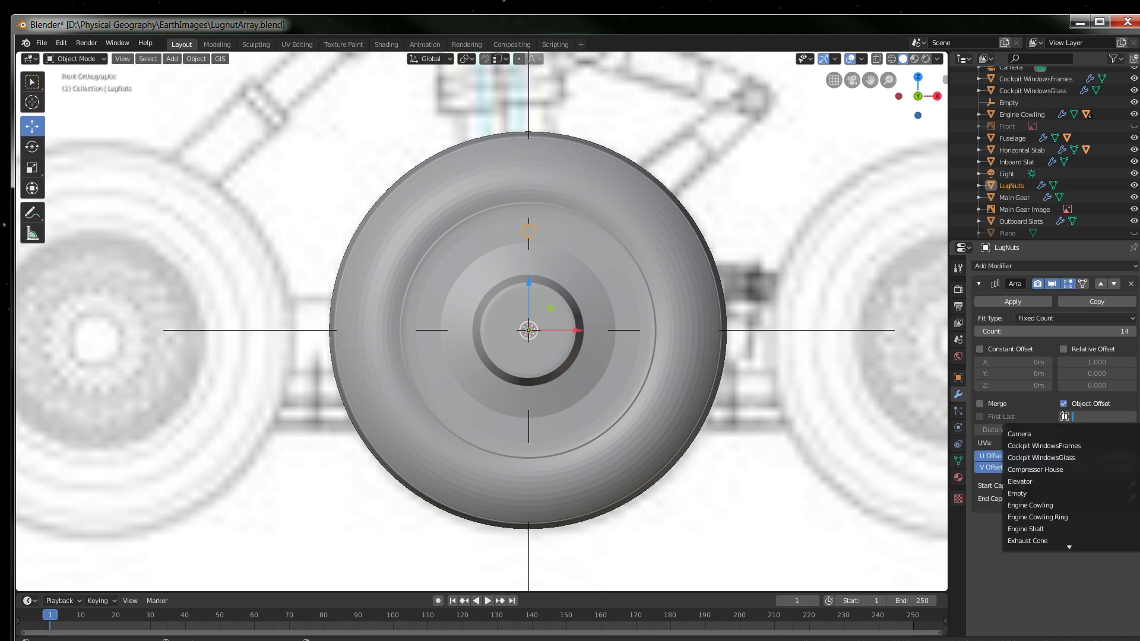
left_click(1019, 494)
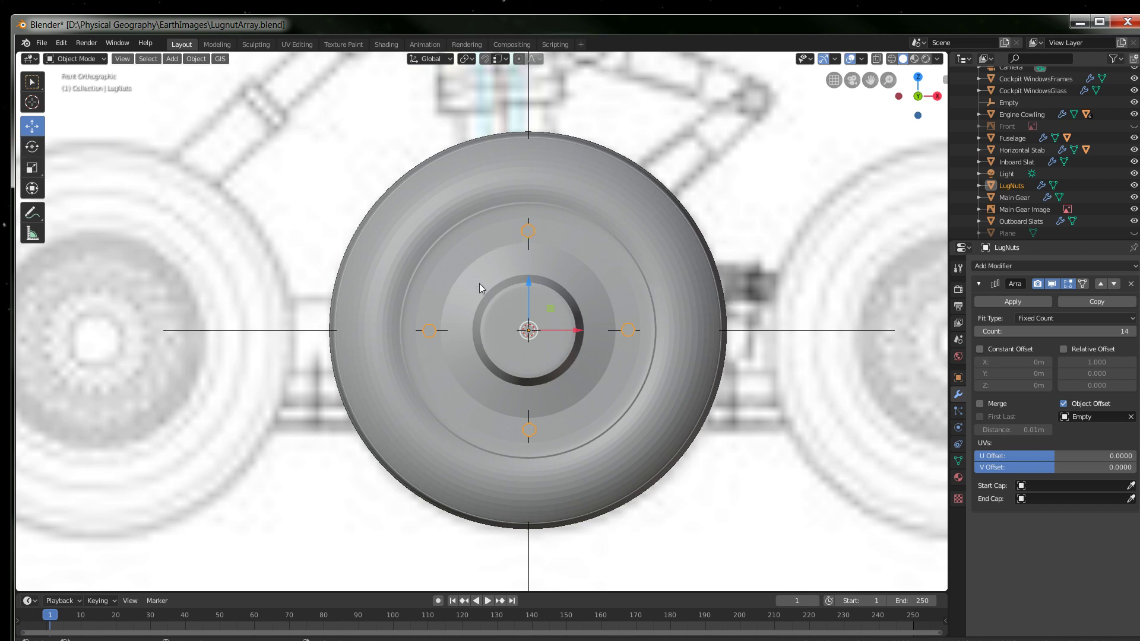
Step: Set the LugNuts object's Y rotation to 25.714° to spread the copies around the wheel
key("n")
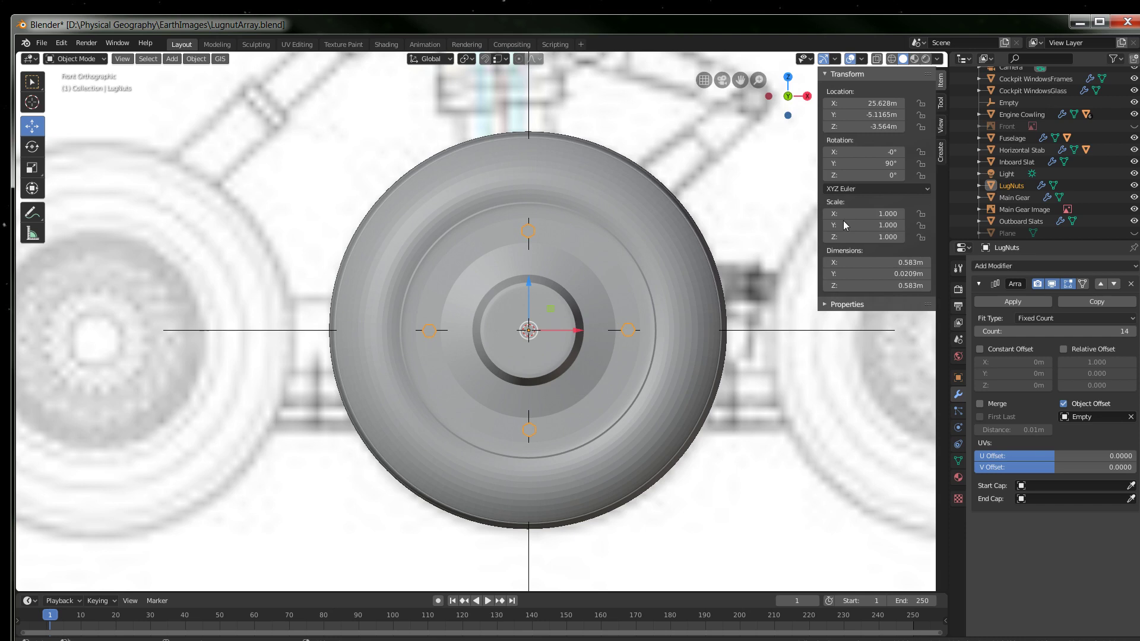
left_click(874, 165)
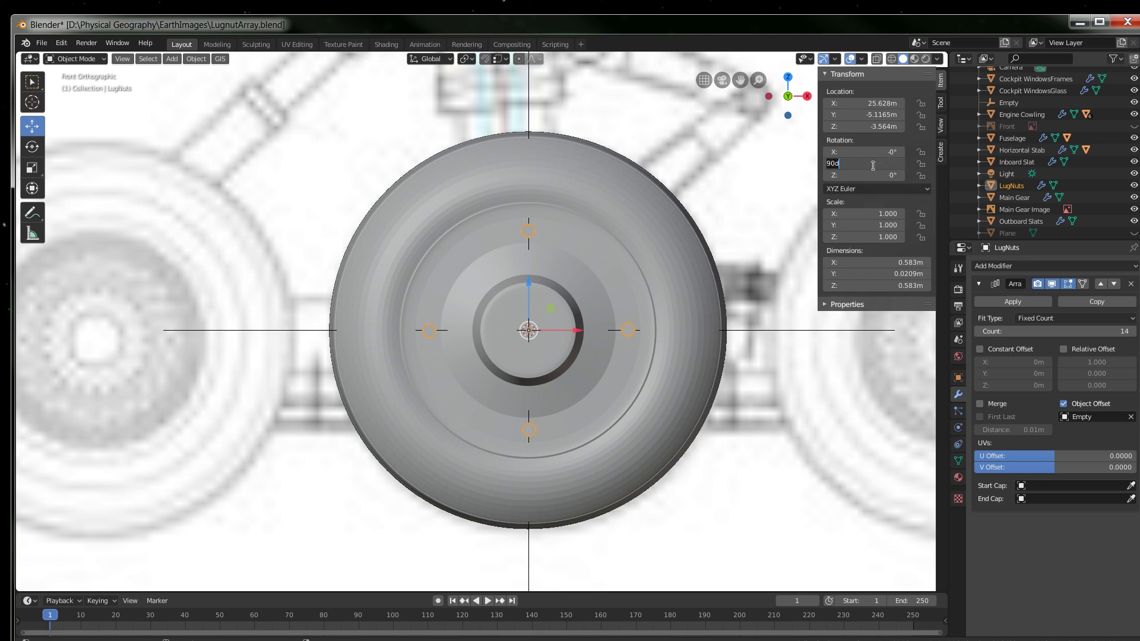
type("25.714")
key("Return")
key("n")
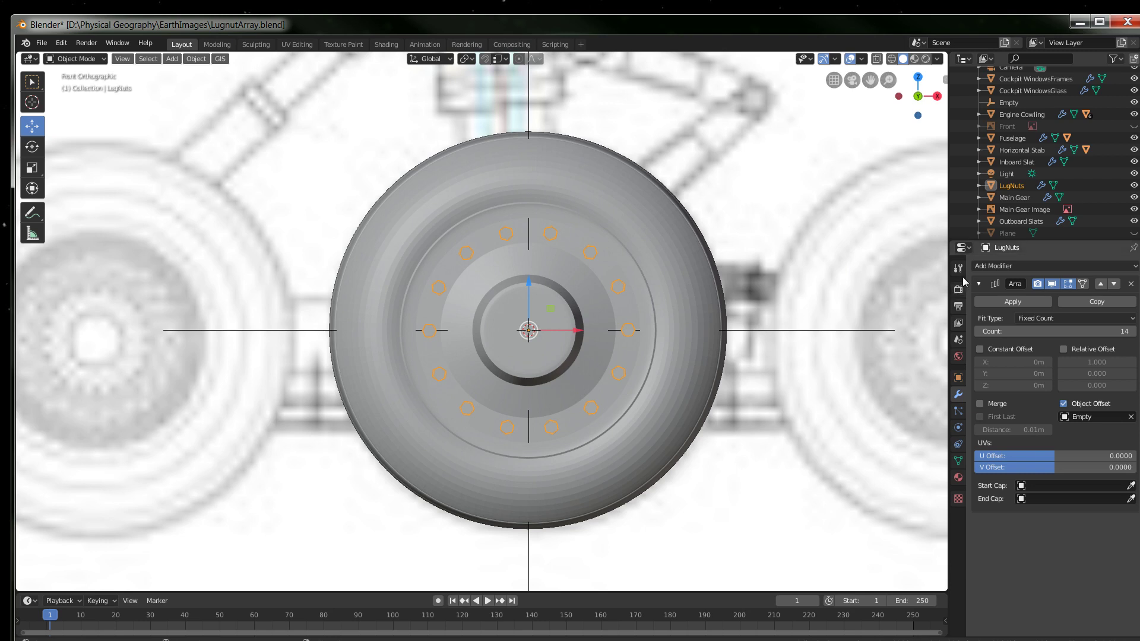
Step: Add a Mirror modifier to the LugNuts object and place it above the Array modifier
left_click(1136, 267)
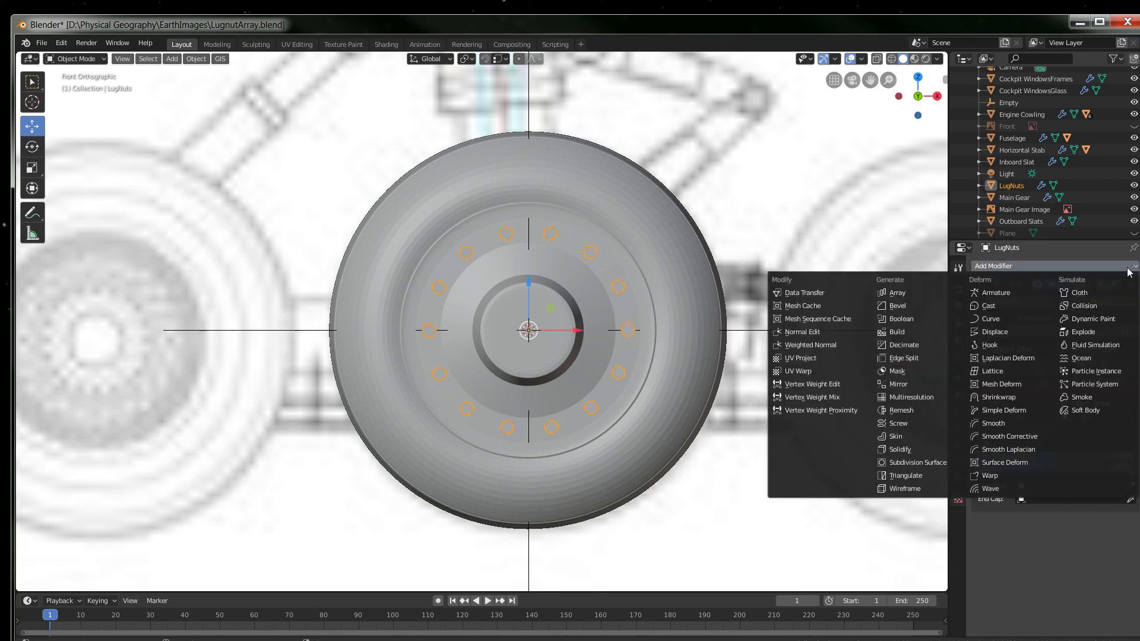
left_click(898, 386)
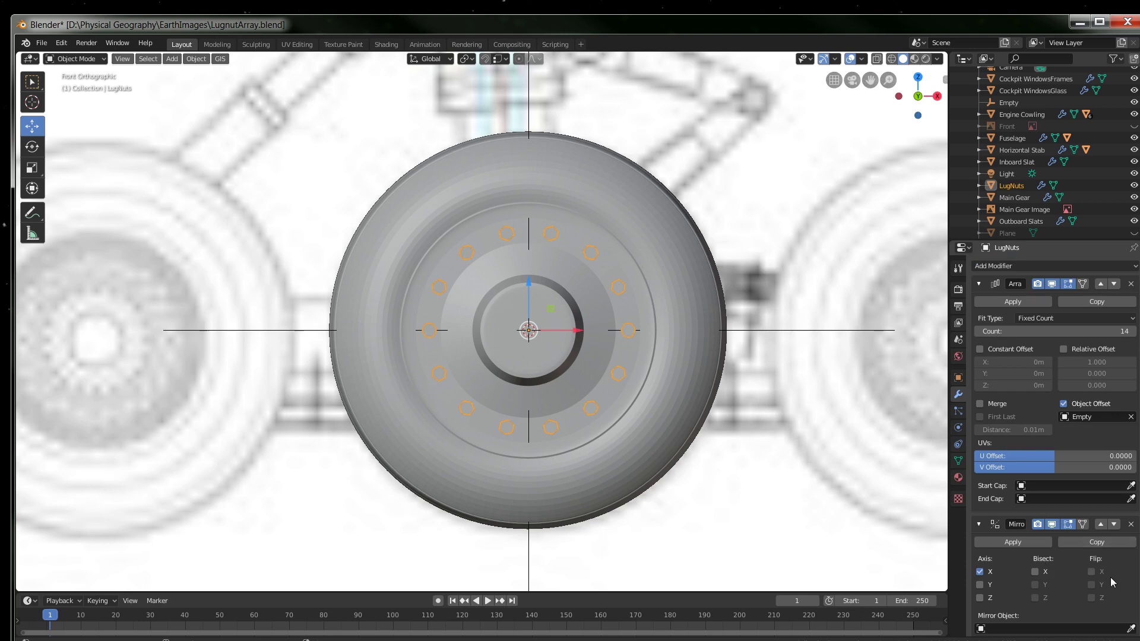
left_click(1101, 524)
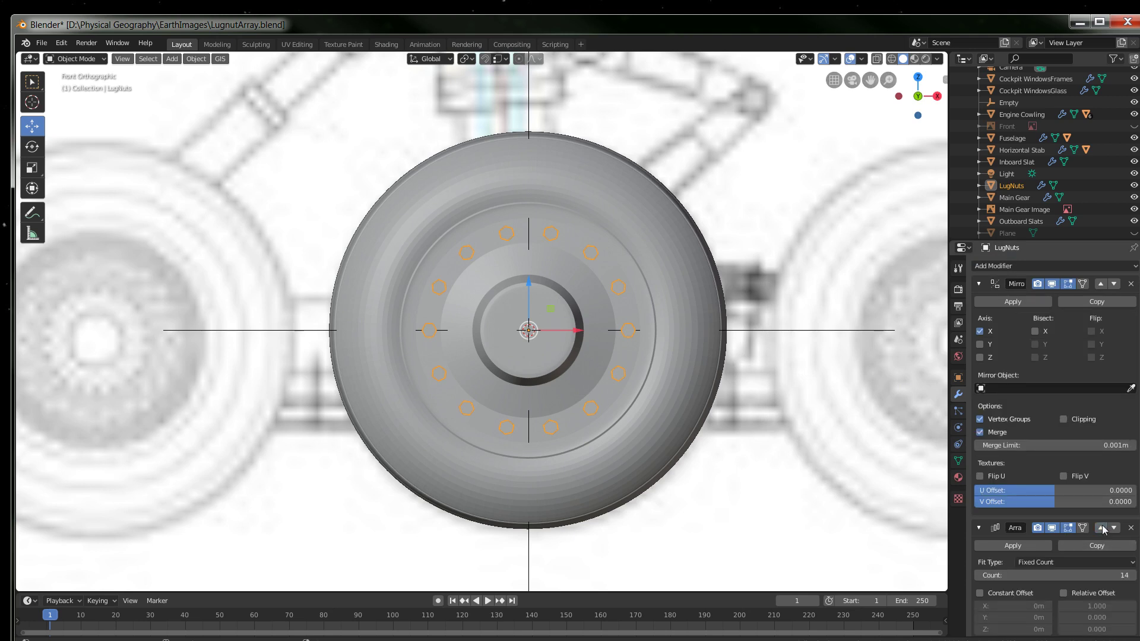
Step: Set the Mirror modifier to the Y axis only and inspect the lug nuts around the wheel
left_click(980, 332)
left_click(980, 345)
scroll(822, 325, "down", 5)
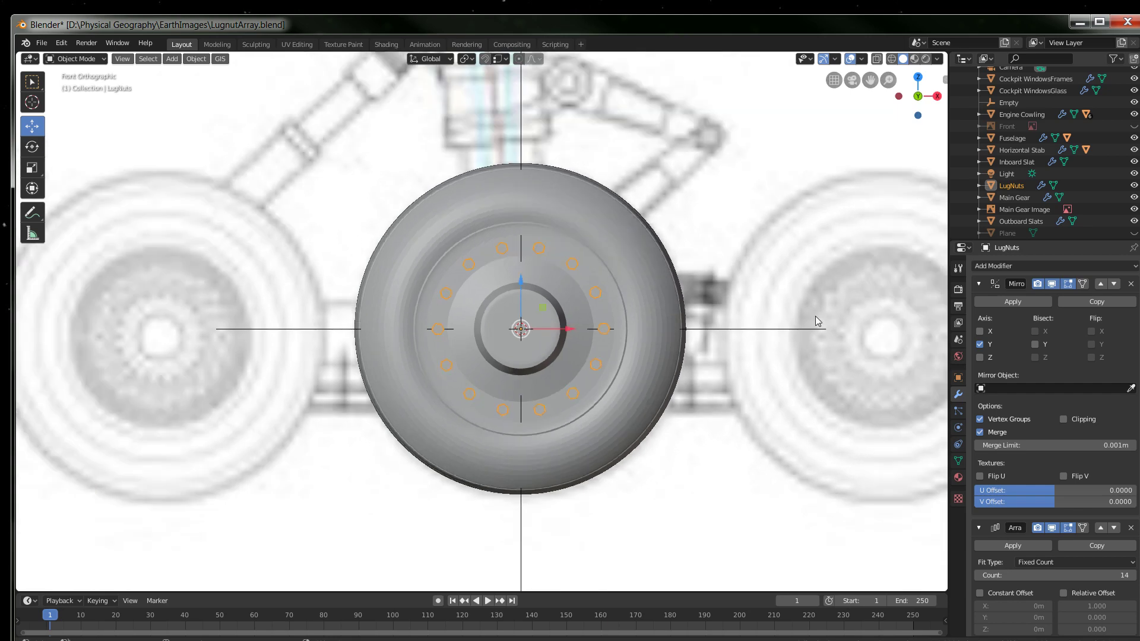
scroll(816, 320, "down", 3)
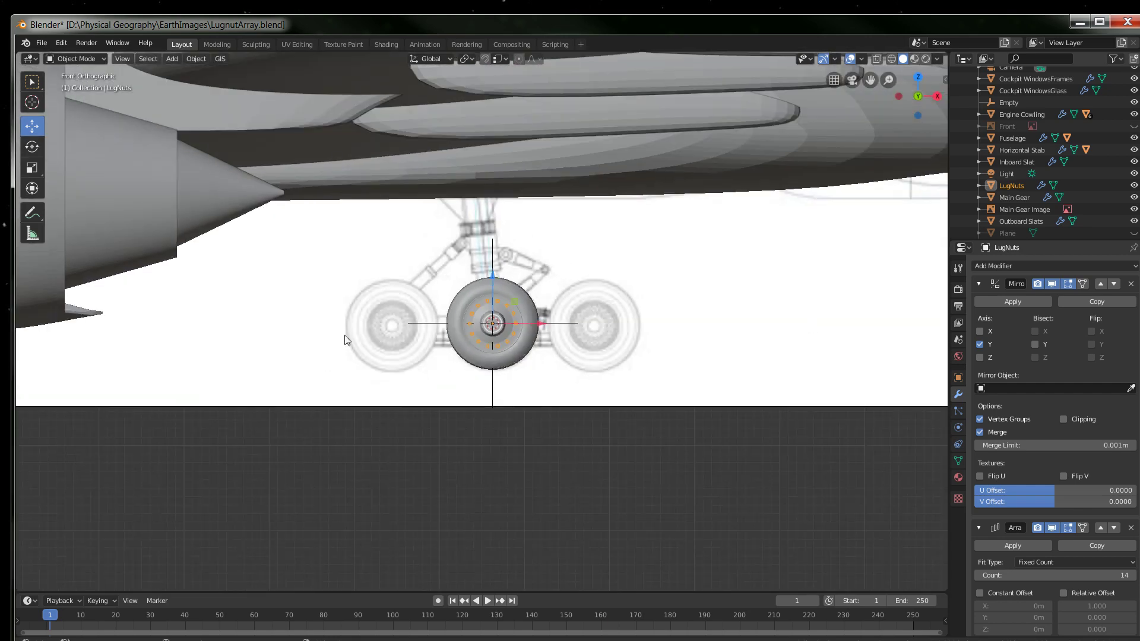
middle_click_drag(347, 340, 530, 338)
scroll(538, 339, "up", 3)
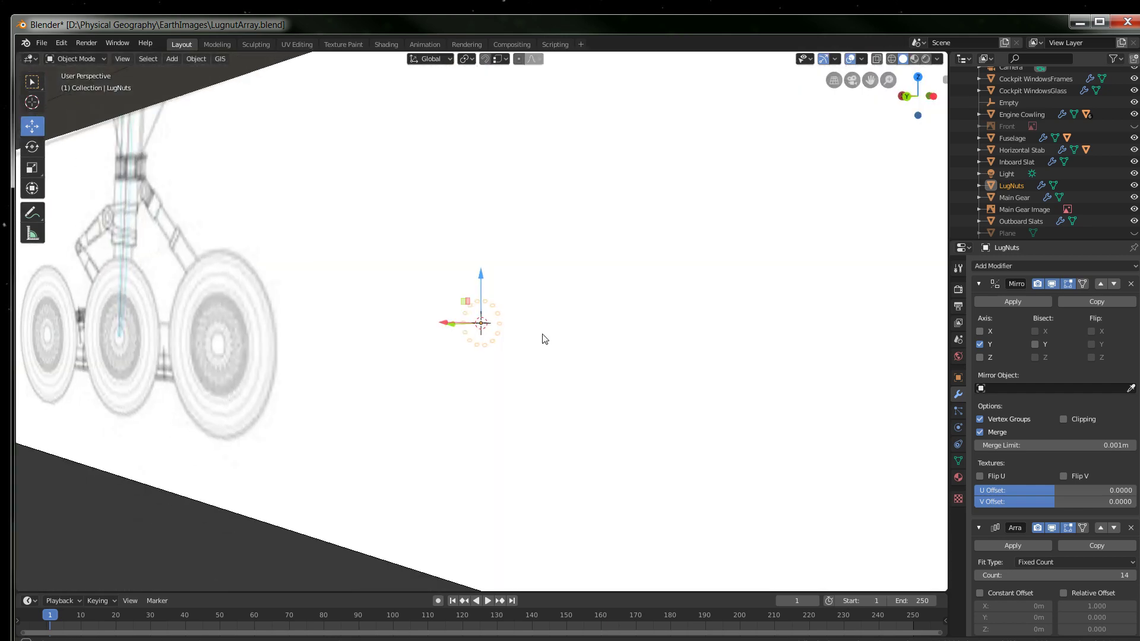
Step: Inspect the mirrored lug nuts around the main gear wheel from several angles and straight from the aircraft's side
scroll(543, 339, "up", 2)
scroll(542, 339, "down", 5)
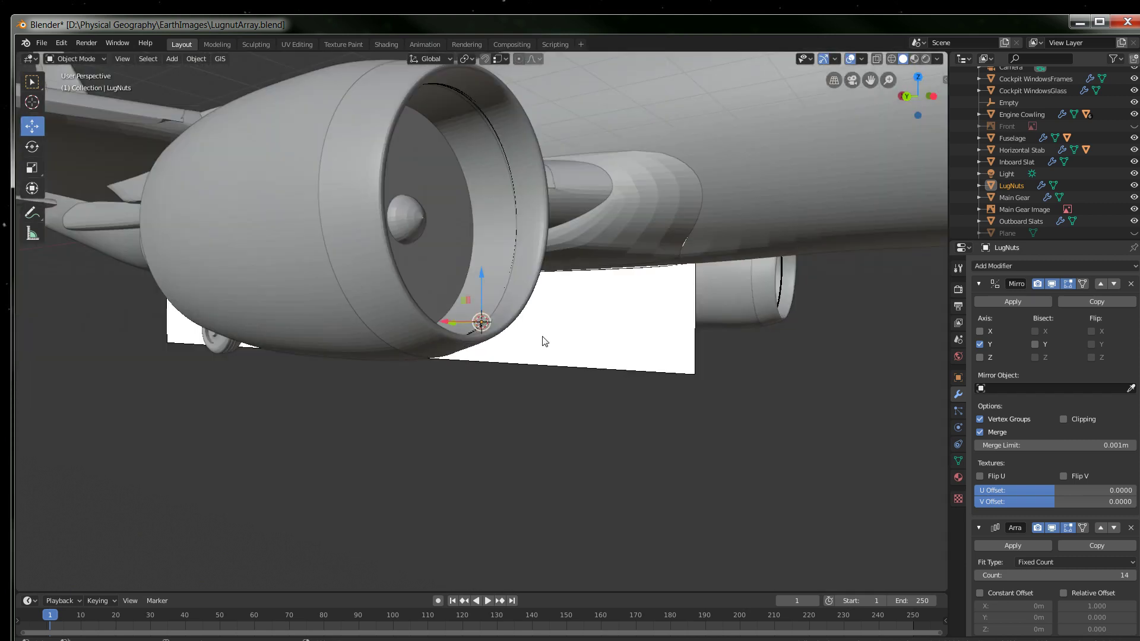
scroll(545, 341, "up", 2)
scroll(502, 365, "down", 2)
middle_click_drag(478, 372, 379, 404)
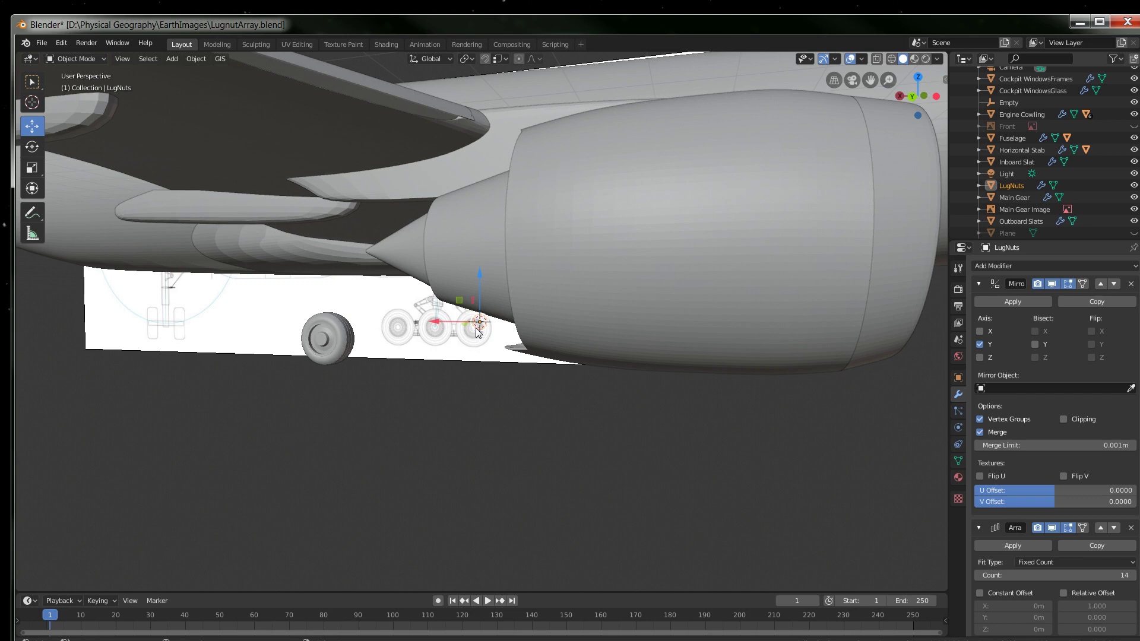
middle_click_drag(776, 406, 539, 407)
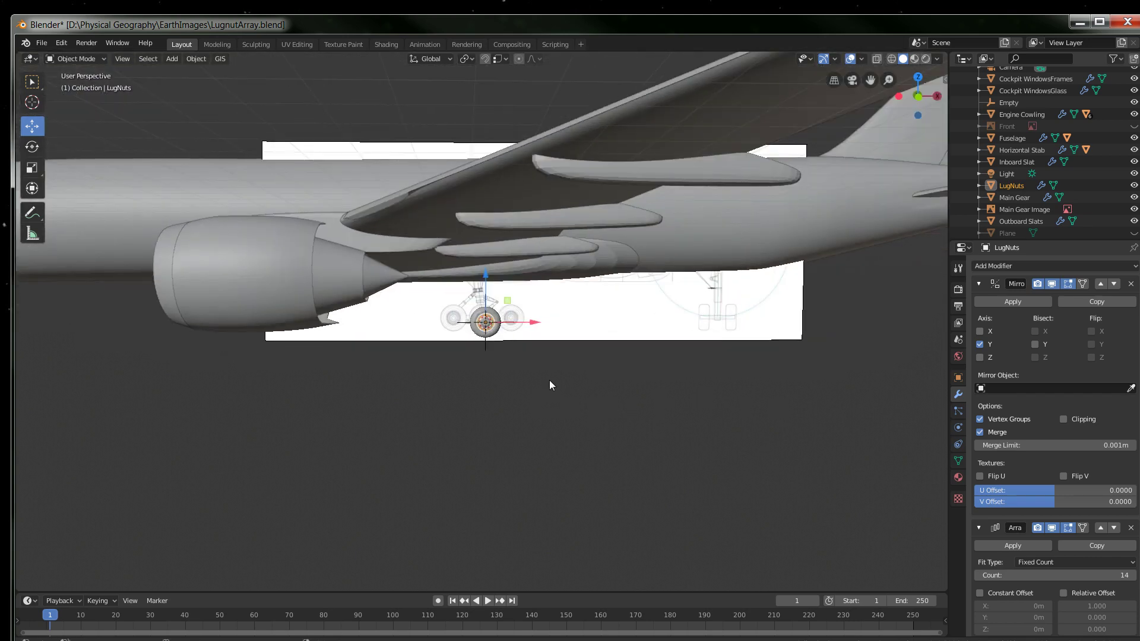
scroll(487, 349, "up", 4)
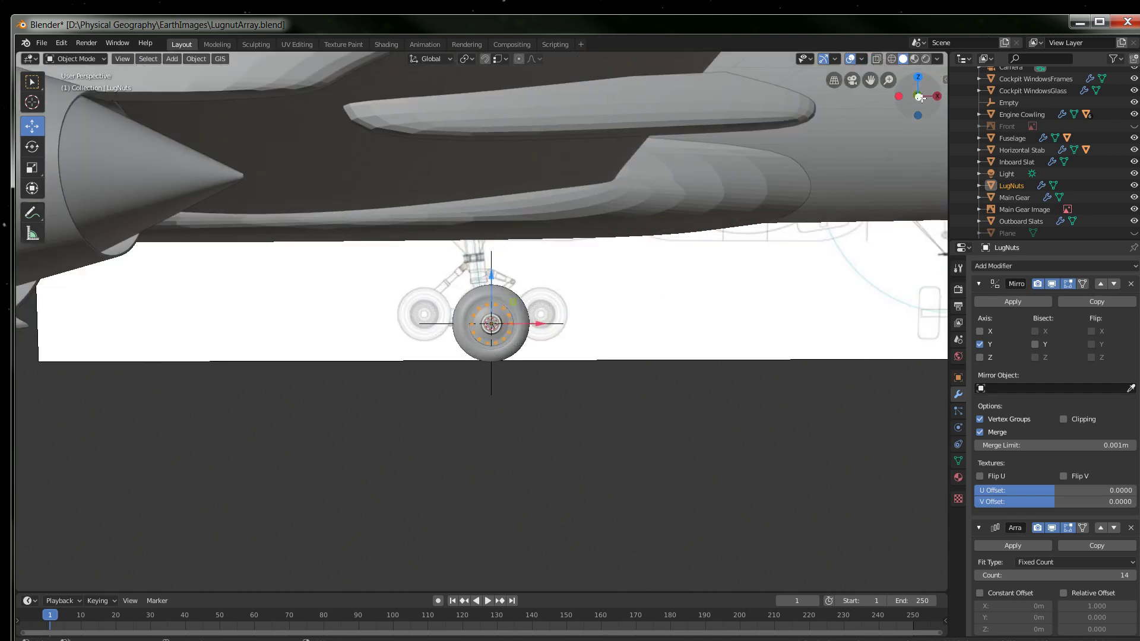
left_click(919, 97)
scroll(466, 338, "up", 4)
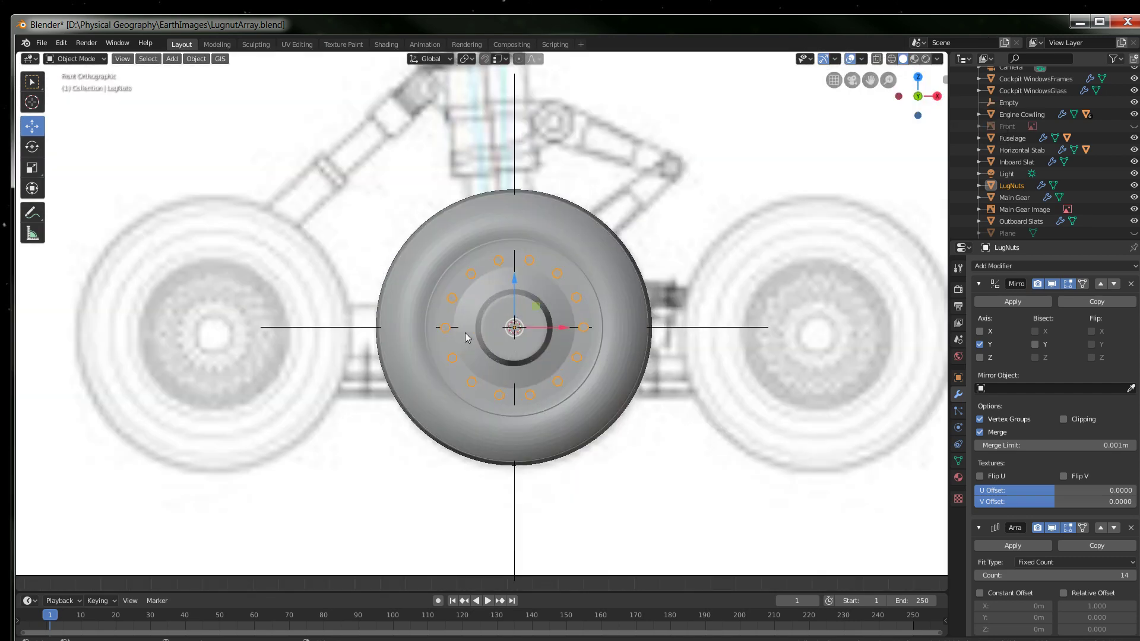
Step: Apply the Array modifier on the LugNuts object
scroll(472, 336, "up", 5)
scroll(487, 339, "down", 2)
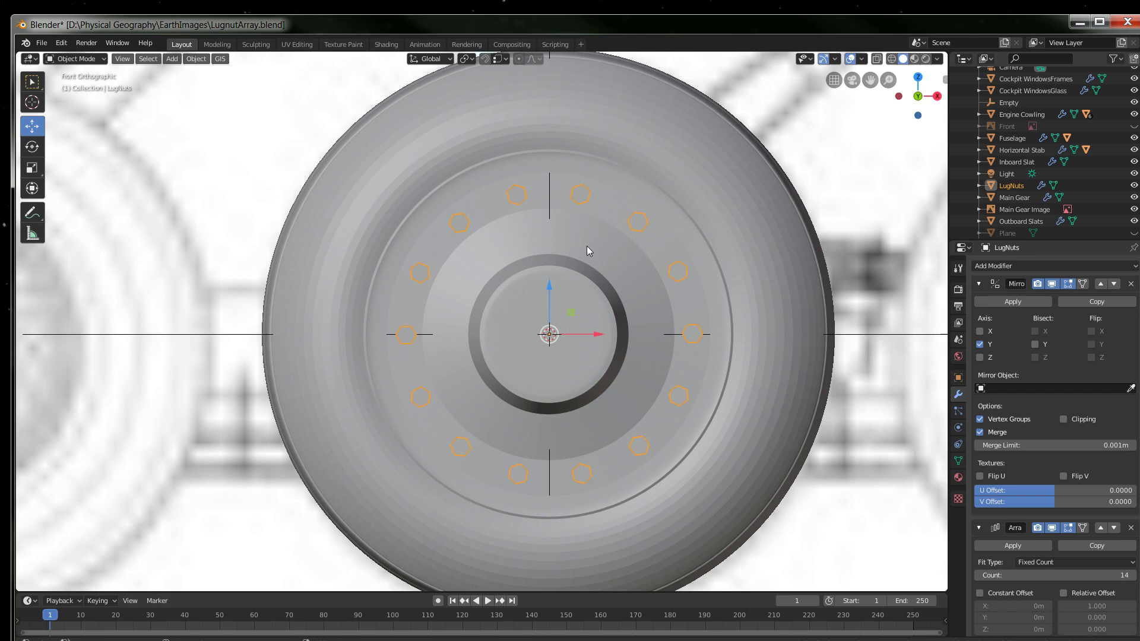
scroll(587, 250, "down", 1)
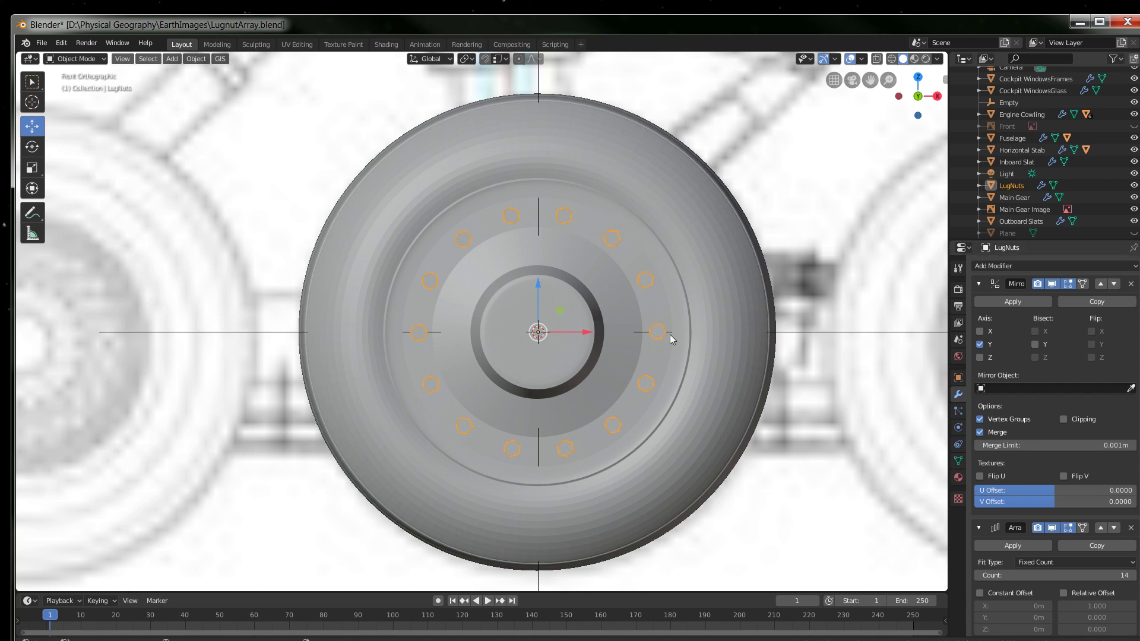
left_click(1015, 547)
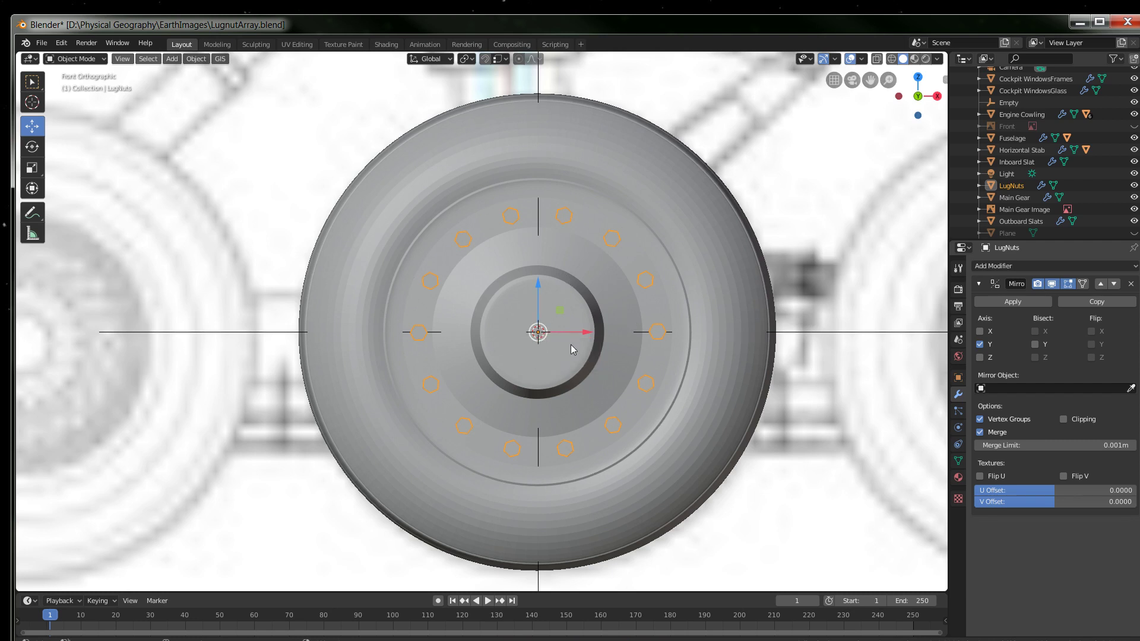
Step: Examine the lug nuts on the wheel from oblique, front and back views, ending in the front orthographic view
middle_click_drag(452, 359, 611, 386)
scroll(651, 368, "down", 4)
scroll(650, 368, "up", 6)
scroll(651, 374, "down", 5)
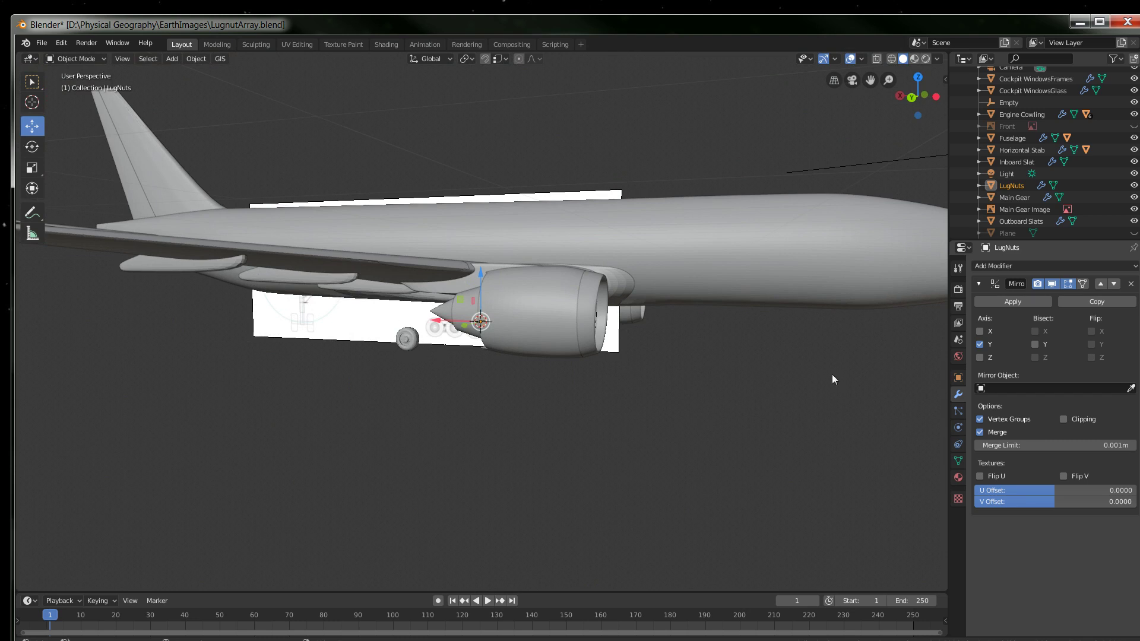
middle_click_drag(832, 378, 565, 378)
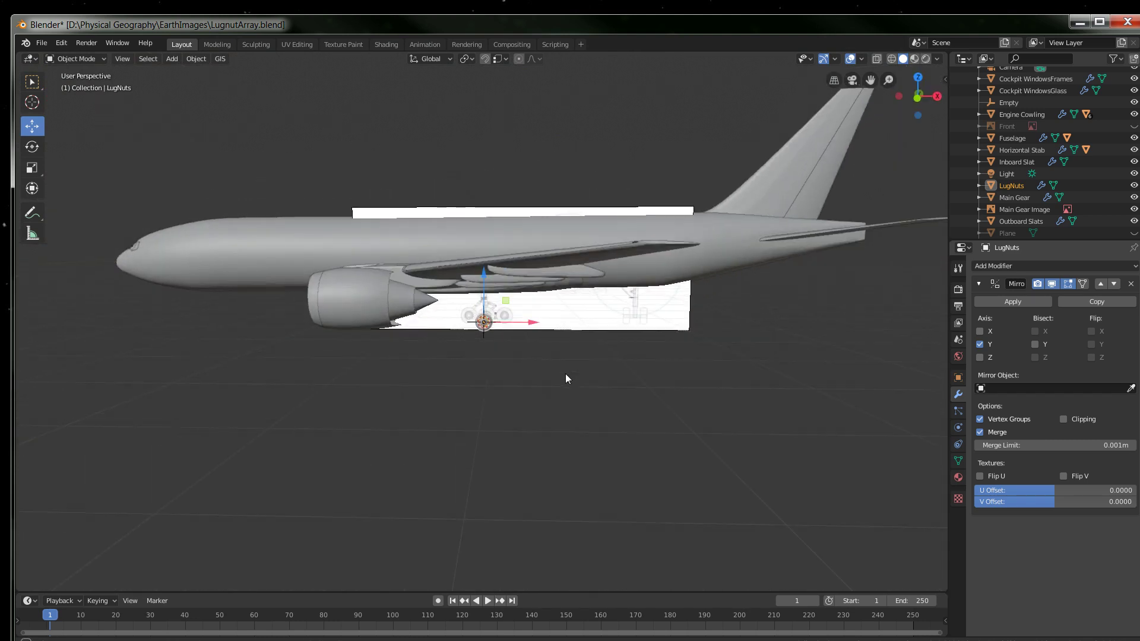
left_click(917, 99)
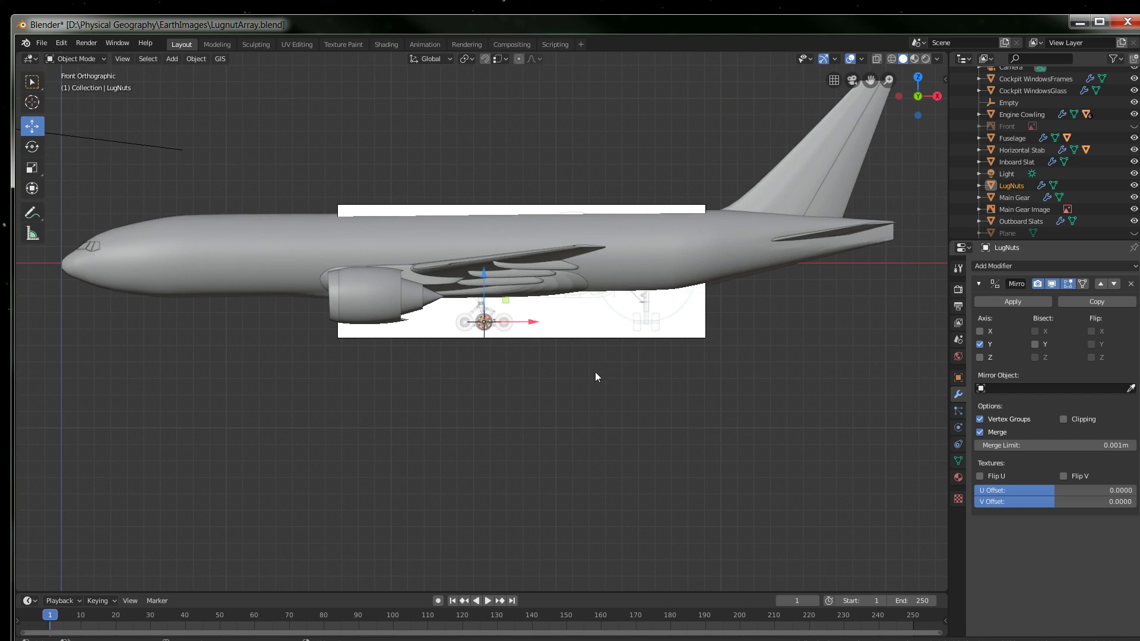
scroll(499, 352, "up", 3)
scroll(250, 284, "down", 3)
scroll(471, 386, "up", 12)
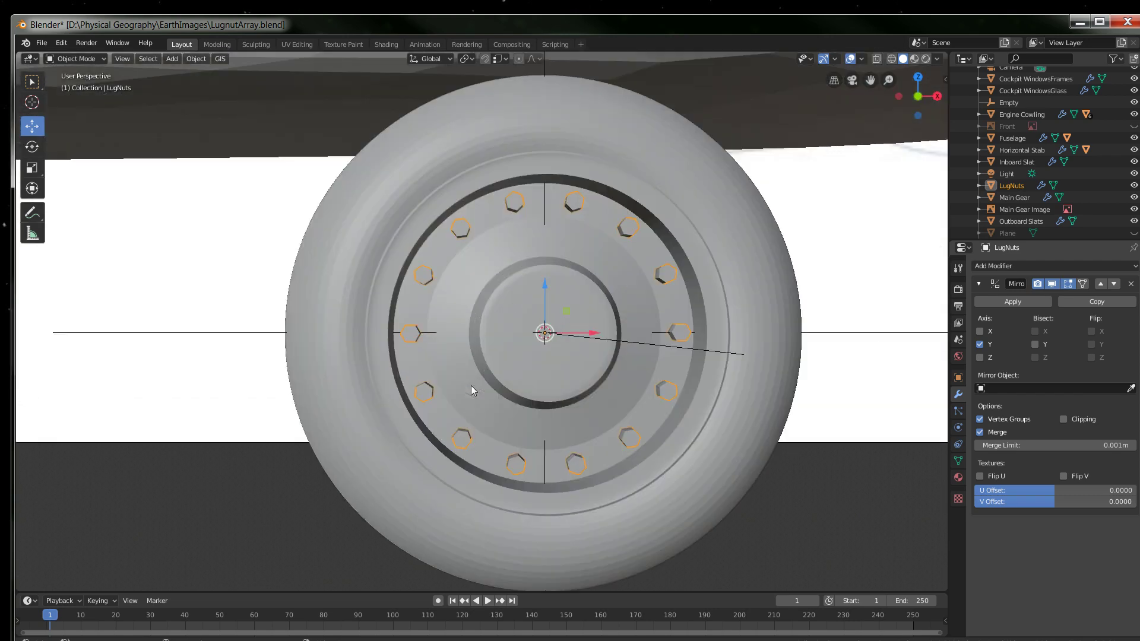
scroll(471, 387, "up", 1)
scroll(544, 400, "down", 1)
left_click(918, 96)
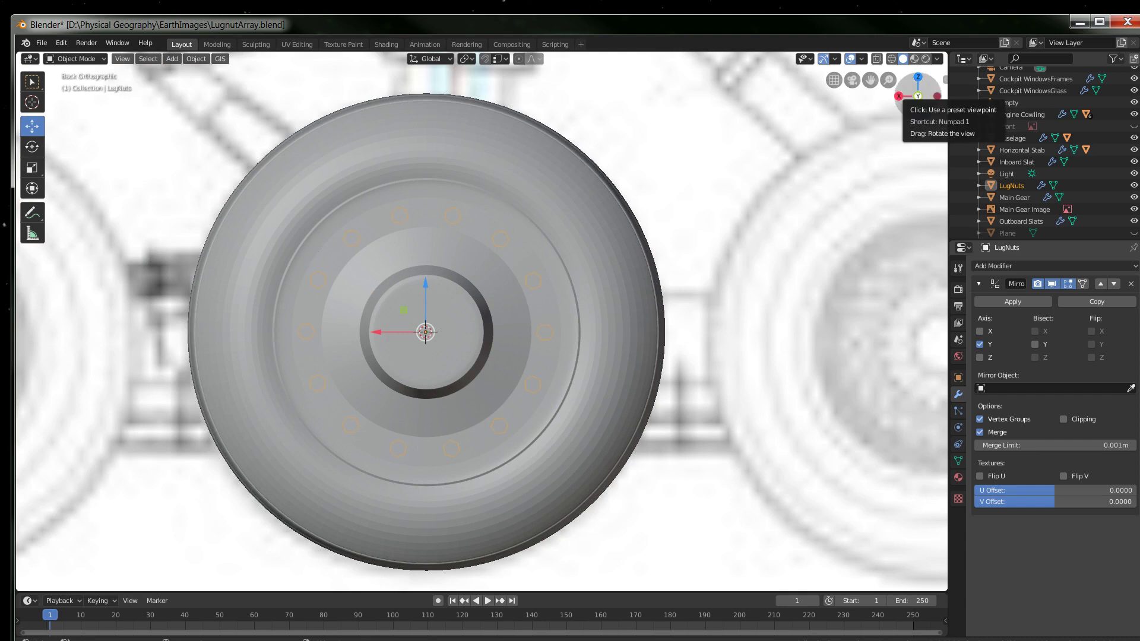
left_click(918, 96)
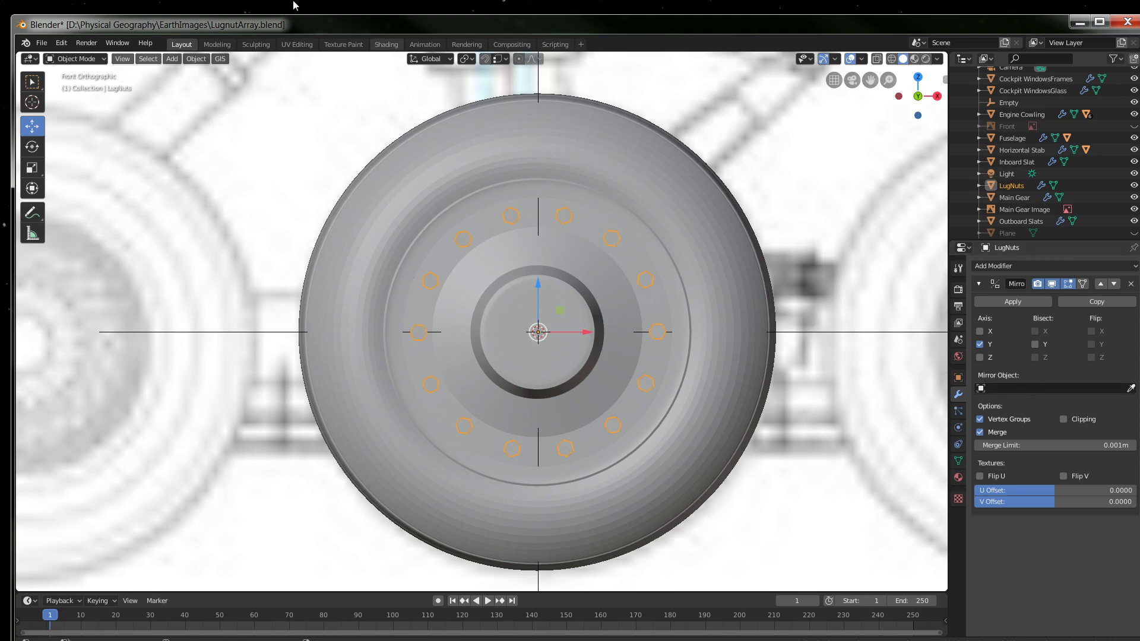
Step: Try to snap the 3D cursor to the world origin and check its position on the aircraft
left_click(196, 60)
key("shift+s")
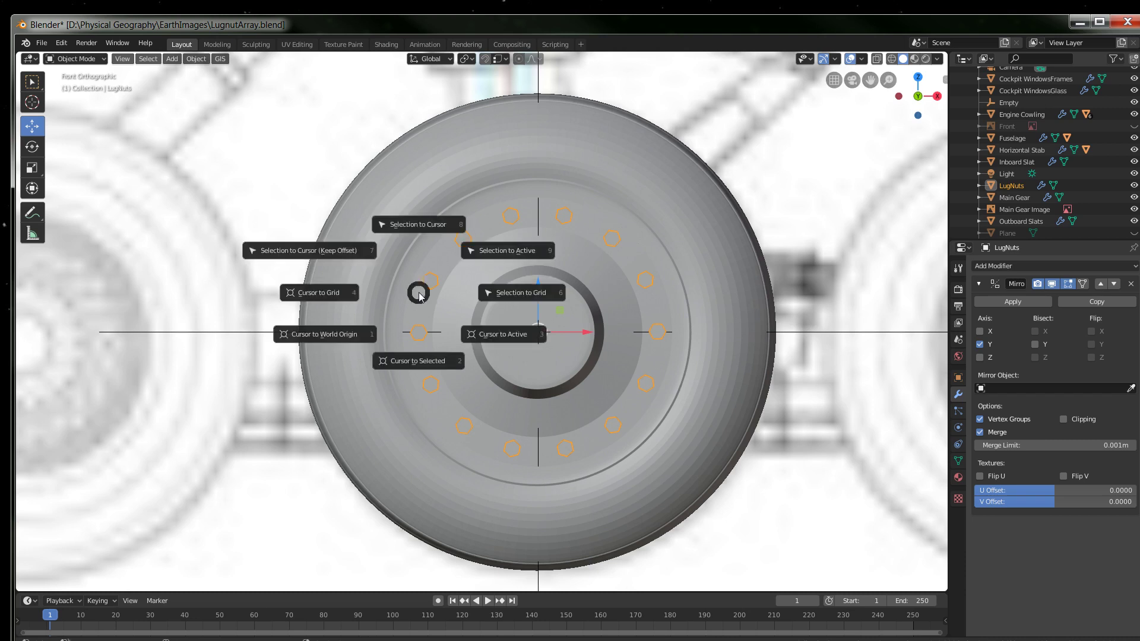
left_click(313, 338)
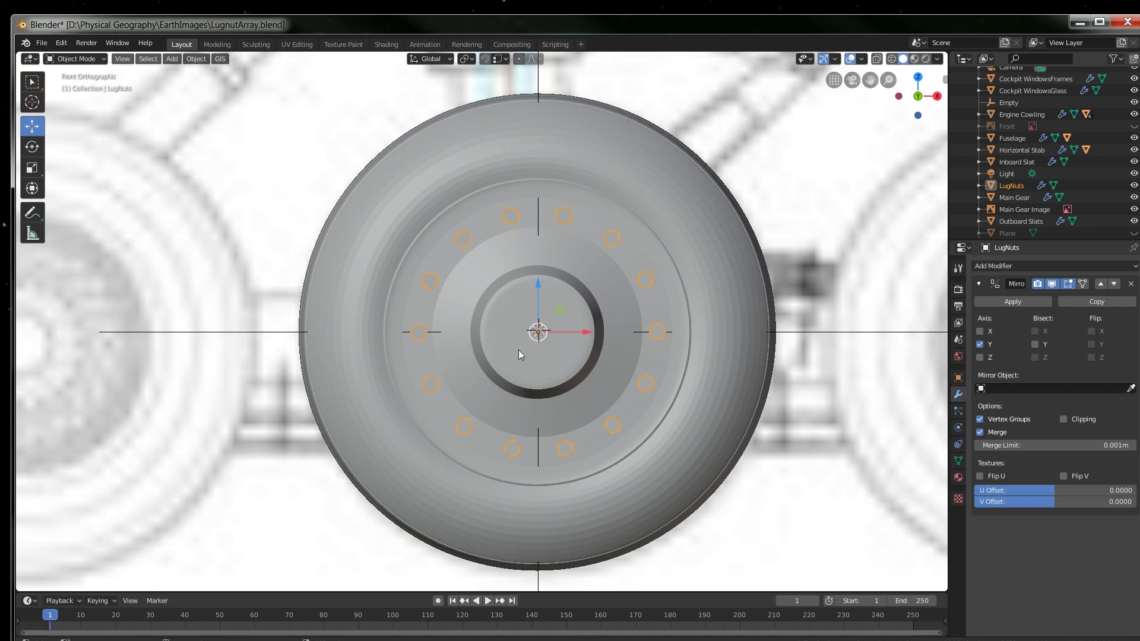
scroll(478, 347, "down", 10)
scroll(499, 340, "down", 10)
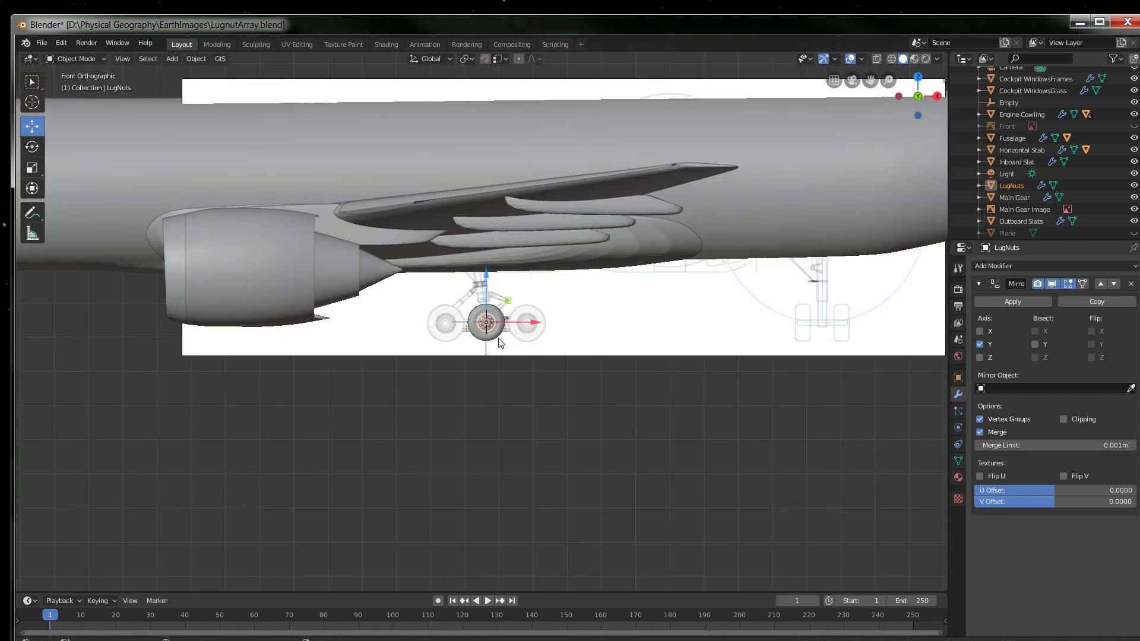
scroll(499, 340, "up", 6)
scroll(501, 341, "up", 10)
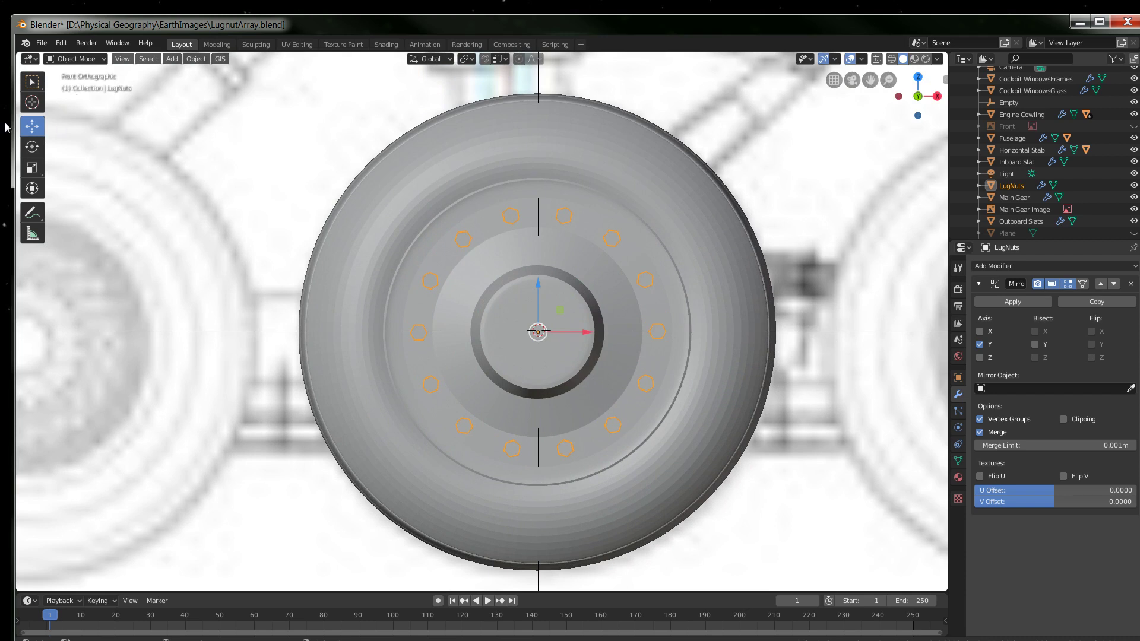
Step: With the Cursor tool active, snap the 3D cursor to the world origin and check it at the aircraft's nose
left_click(32, 105)
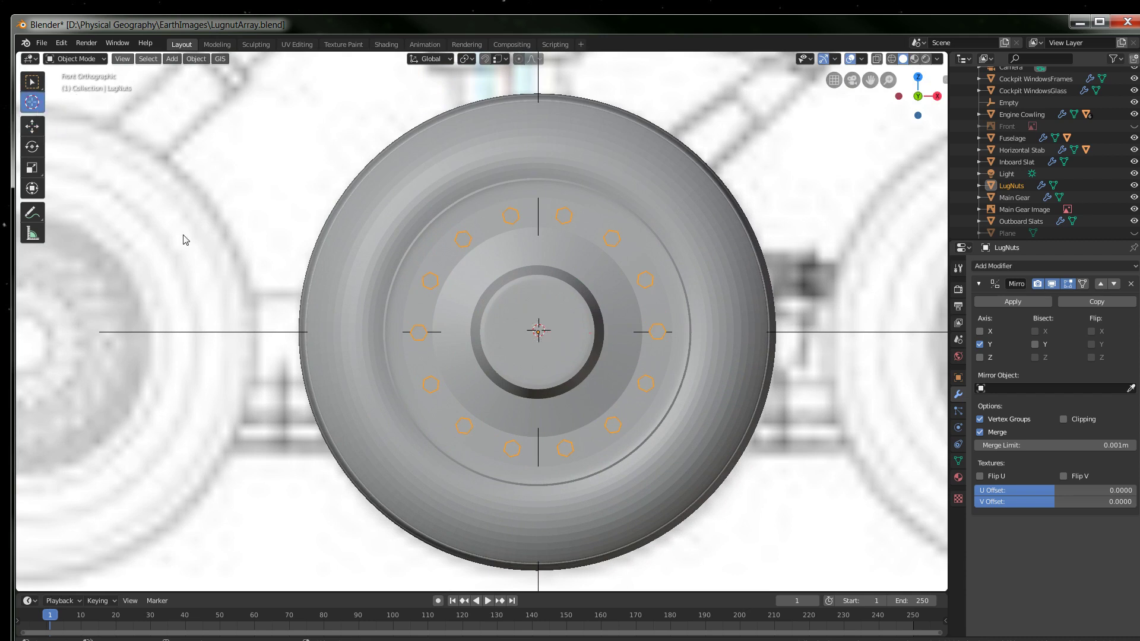
key("shift+s")
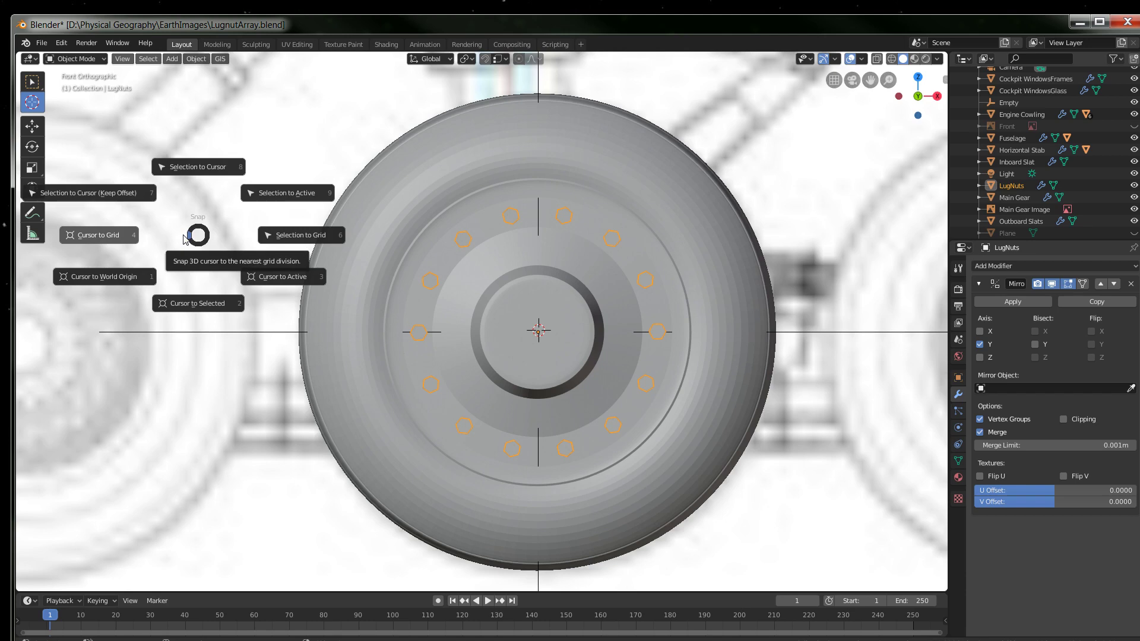
left_click(107, 278)
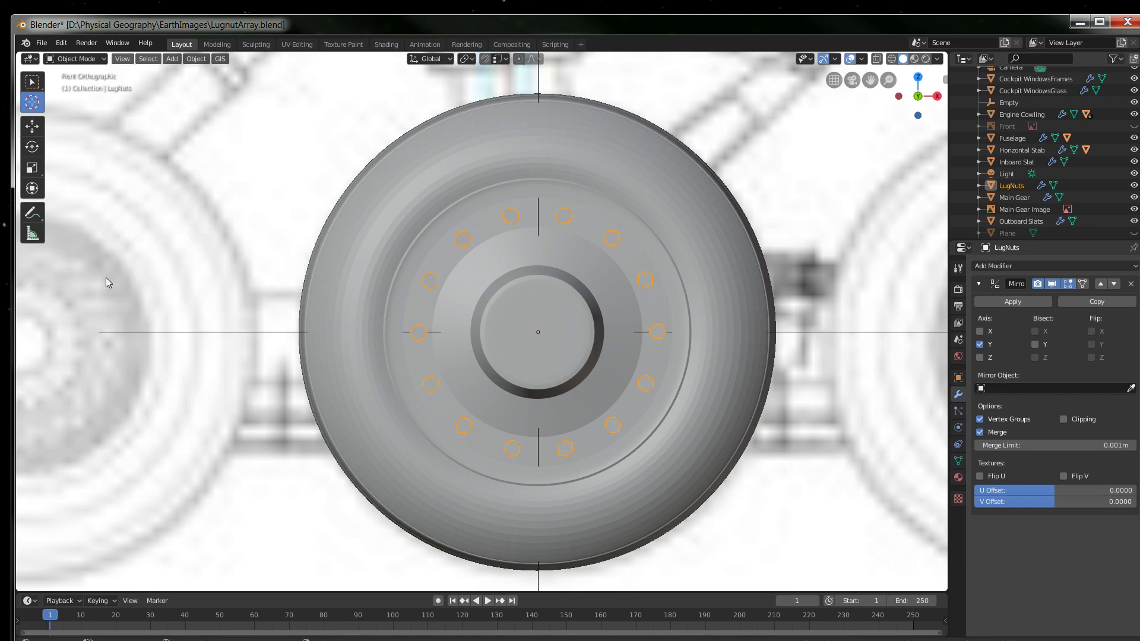
scroll(483, 359, "down", 10)
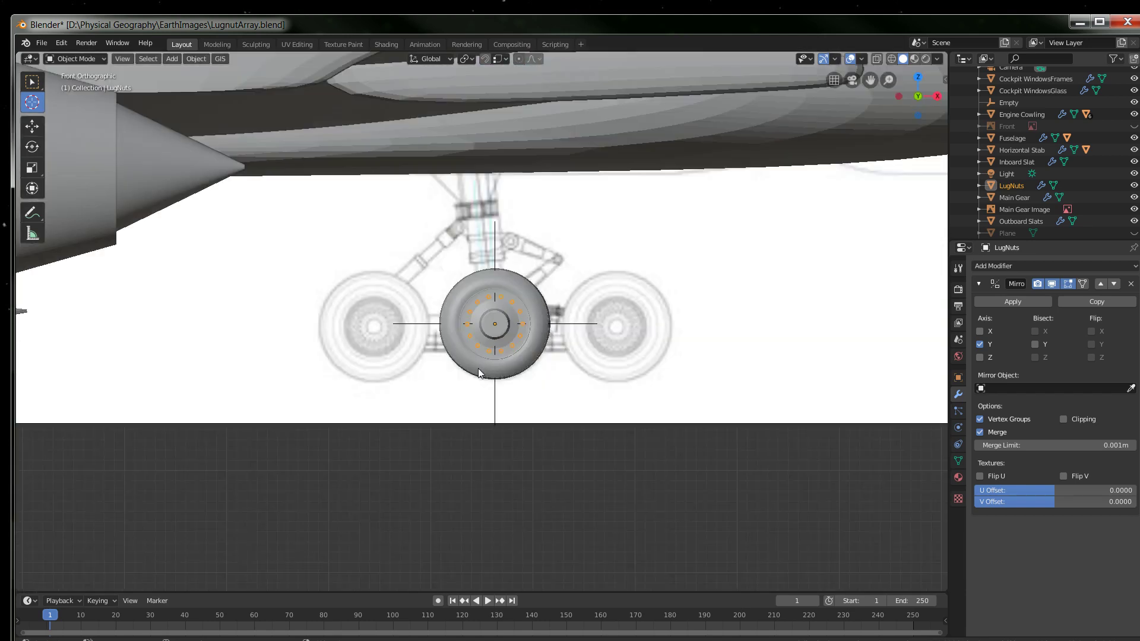
scroll(486, 372, "down", 4)
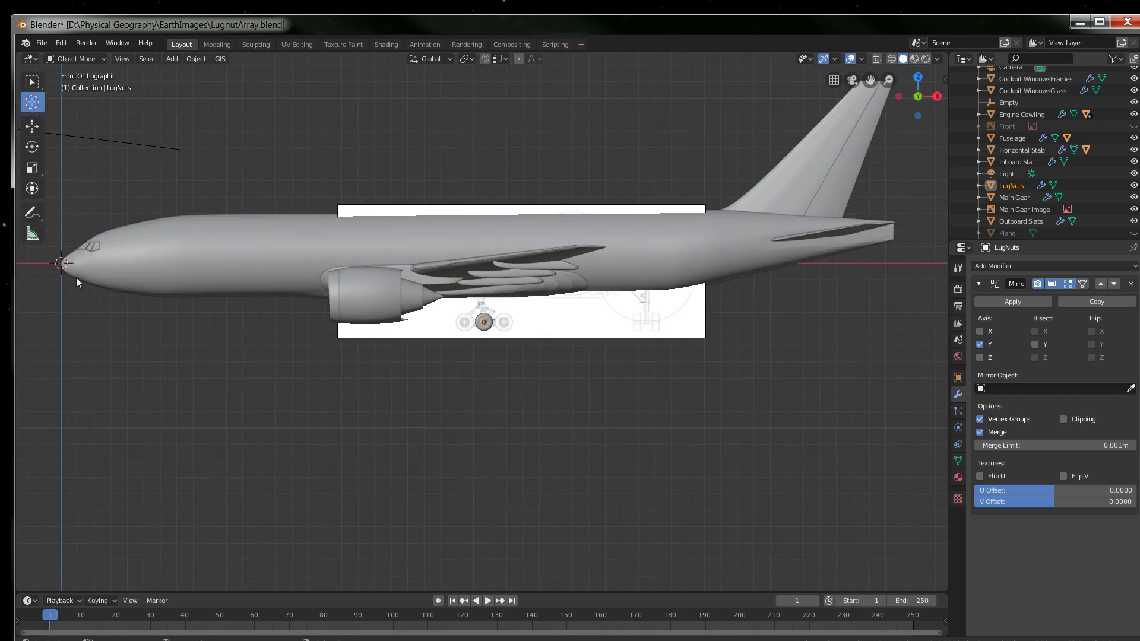
Step: Place the 3D cursor on an upper lug nut of the wheel and snap it back to the world origin
scroll(470, 377, "up", 12)
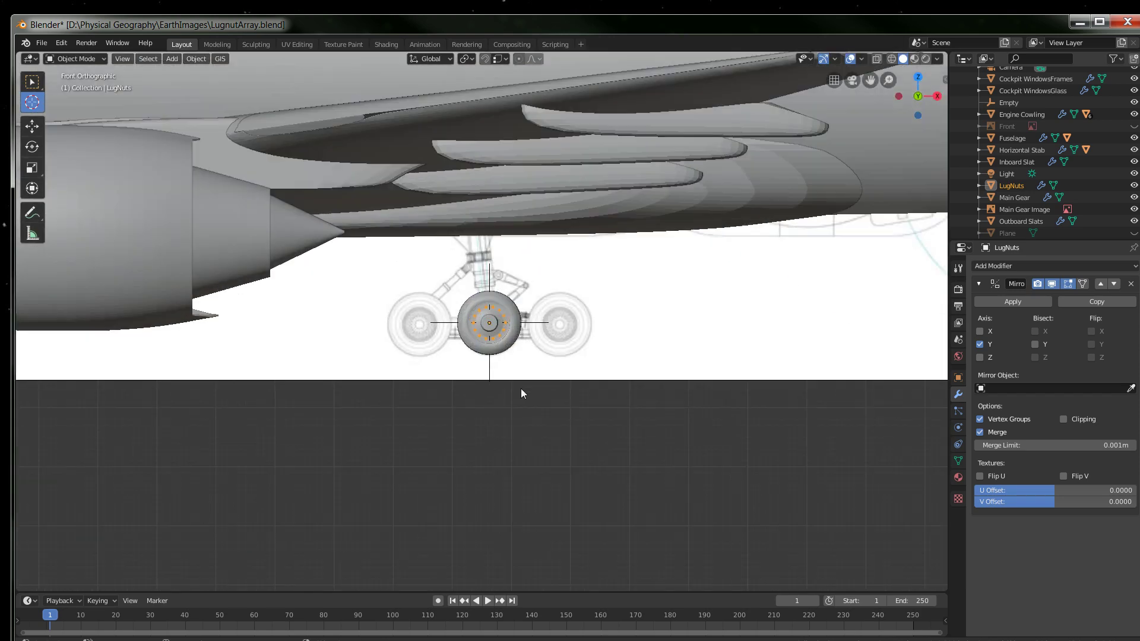
scroll(516, 395, "up", 6)
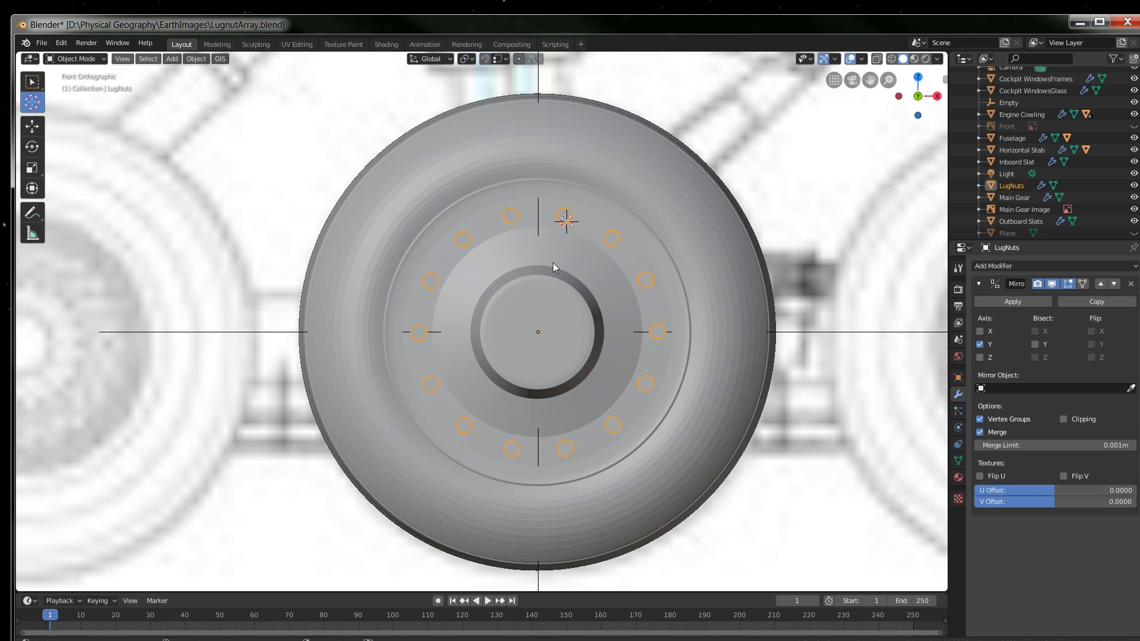
key("shift+s")
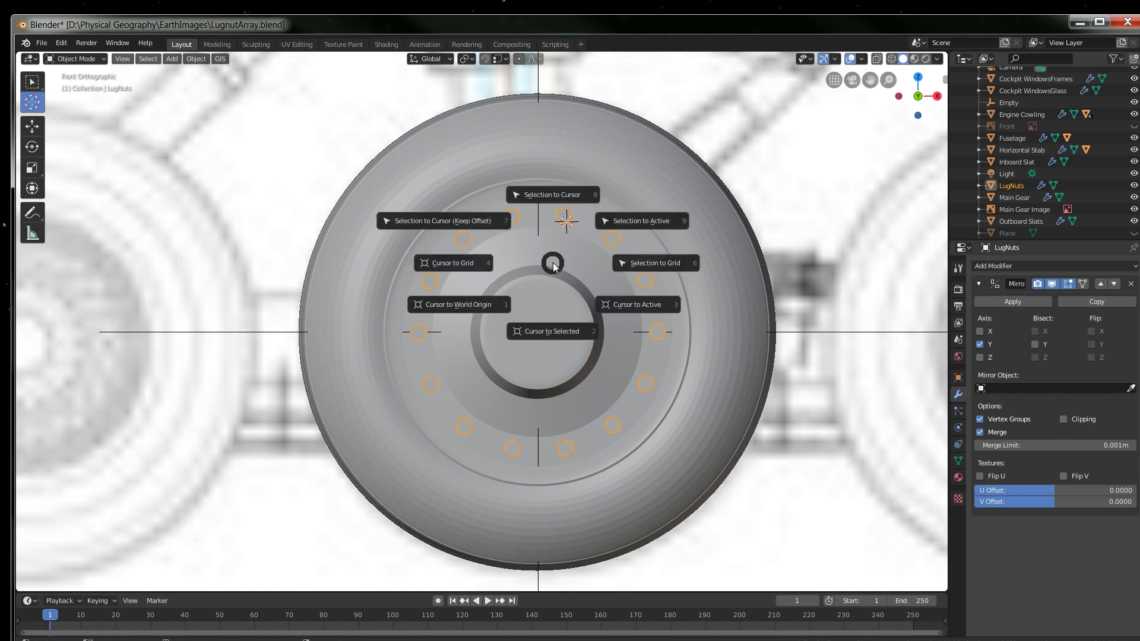
left_click(469, 311)
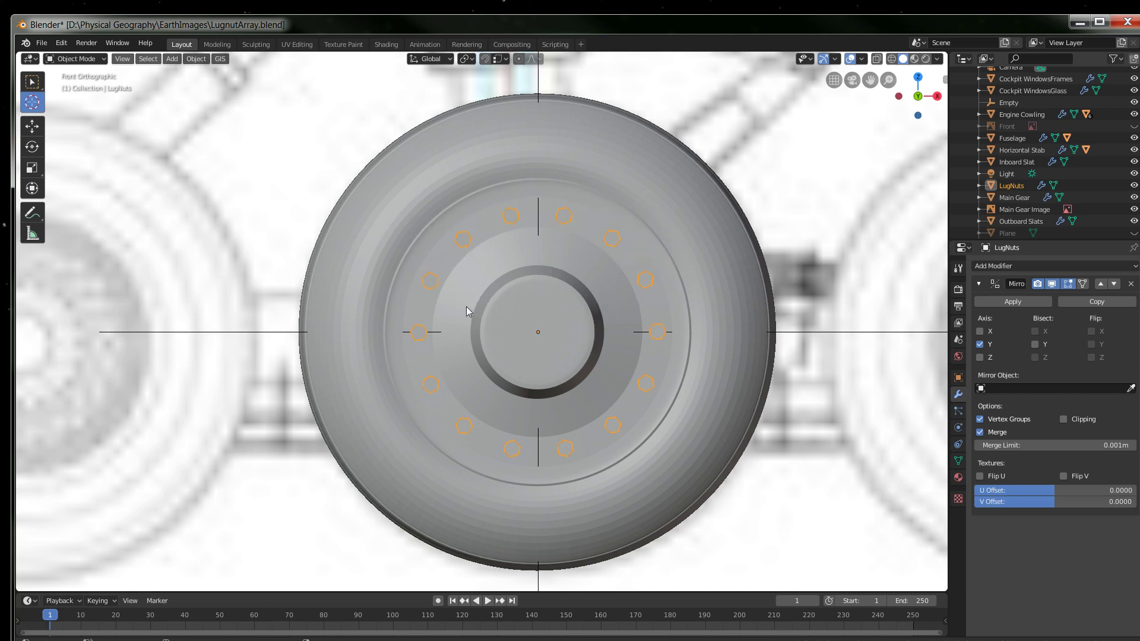
Step: Switch to the Select tool and set the LugNuts object's origin to the 3D cursor
left_click(32, 82)
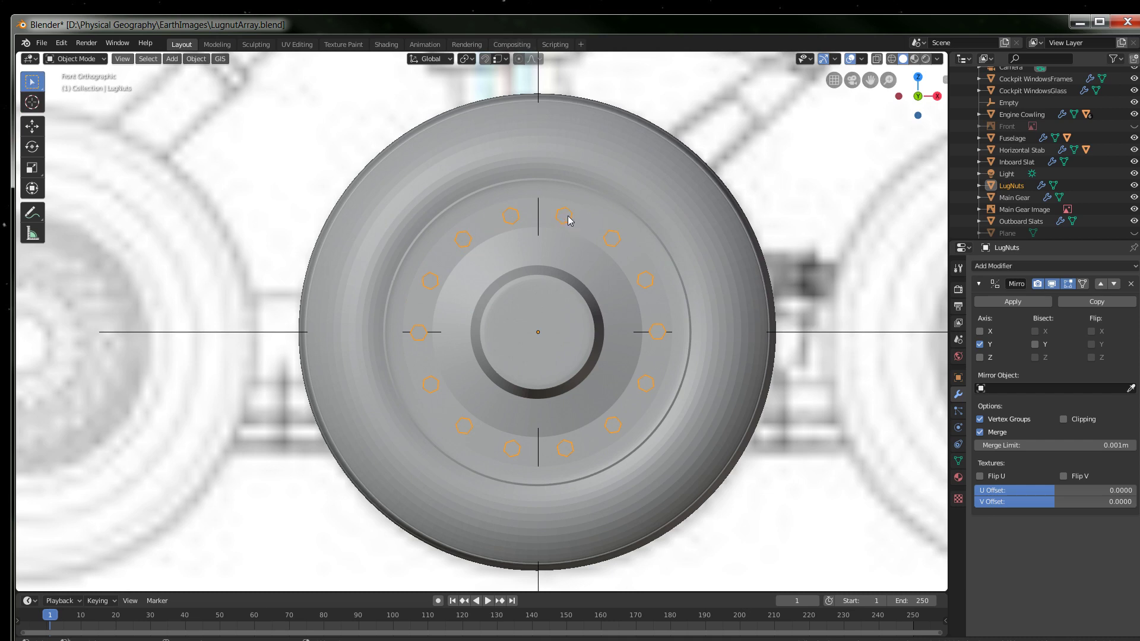
left_click(194, 59)
mouse_move(218, 89)
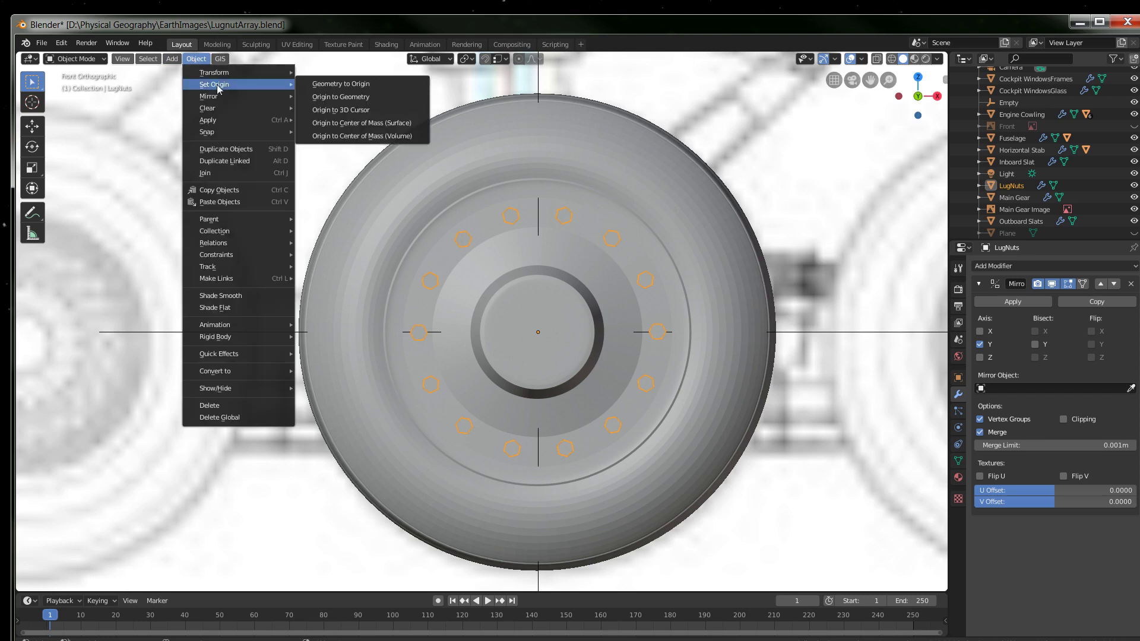
left_click(343, 112)
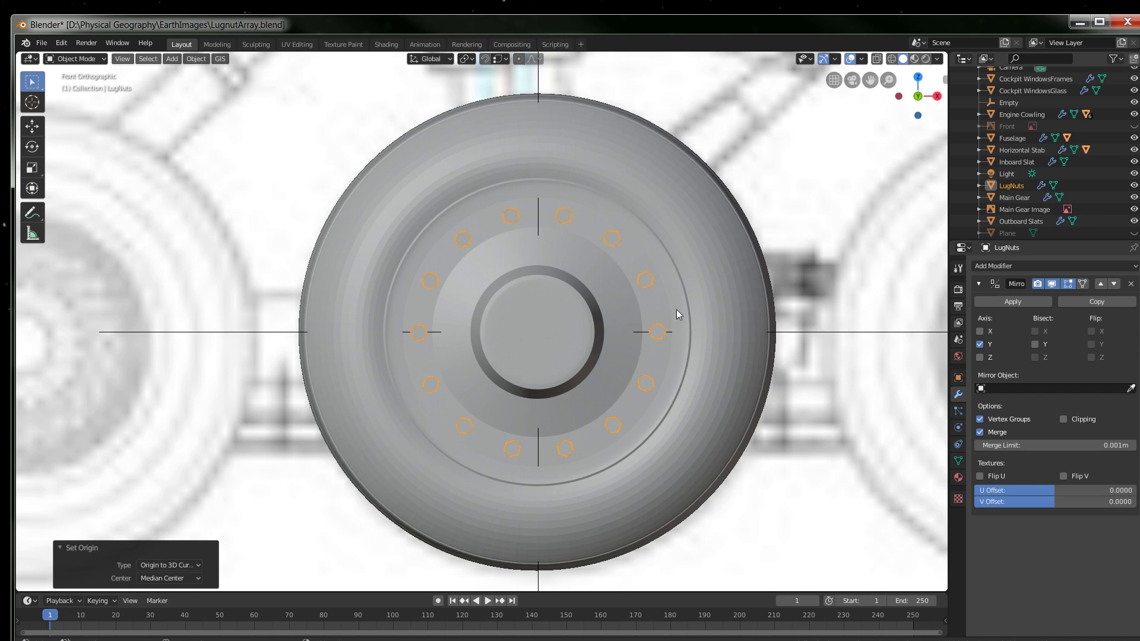
Step: Examine the lug nuts on the main gear wheel and their mirrored counterparts from several angles
scroll(664, 295, "down", 5)
scroll(664, 296, "down", 3)
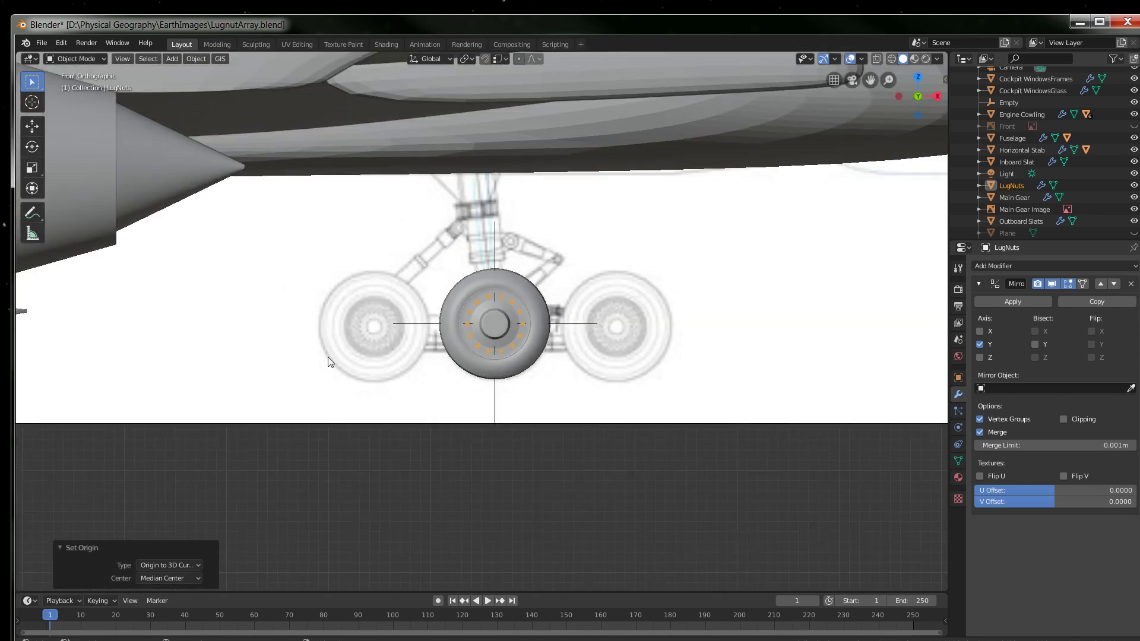
middle_click_drag(615, 305, 461, 397)
scroll(537, 363, "down", 3)
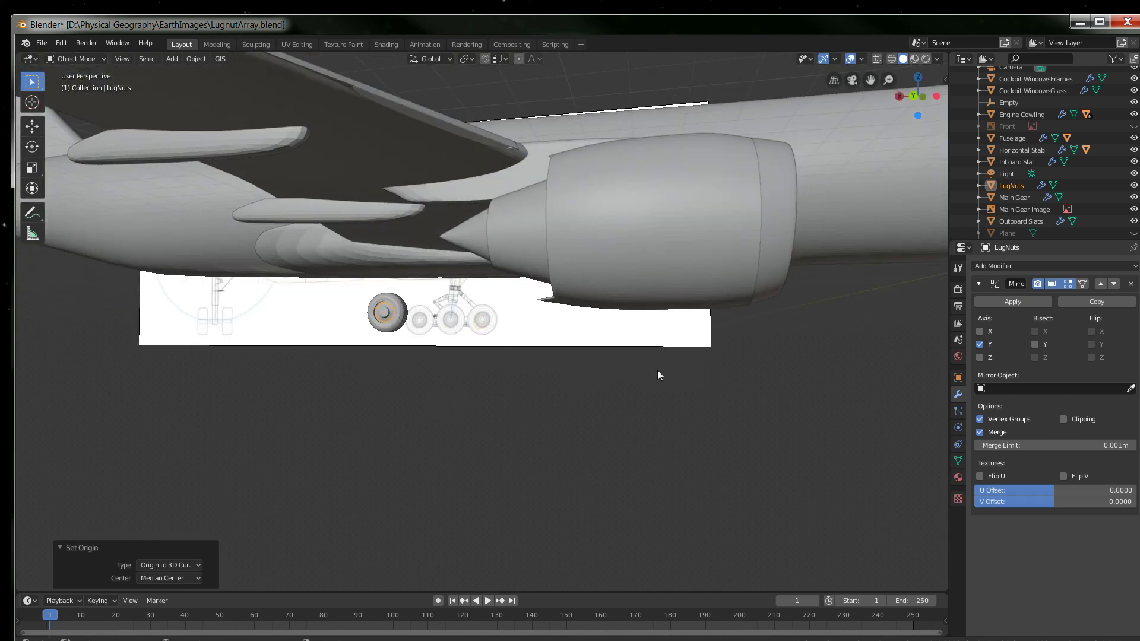
middle_click_drag(657, 369, 443, 382)
middle_click_drag(488, 352, 490, 336)
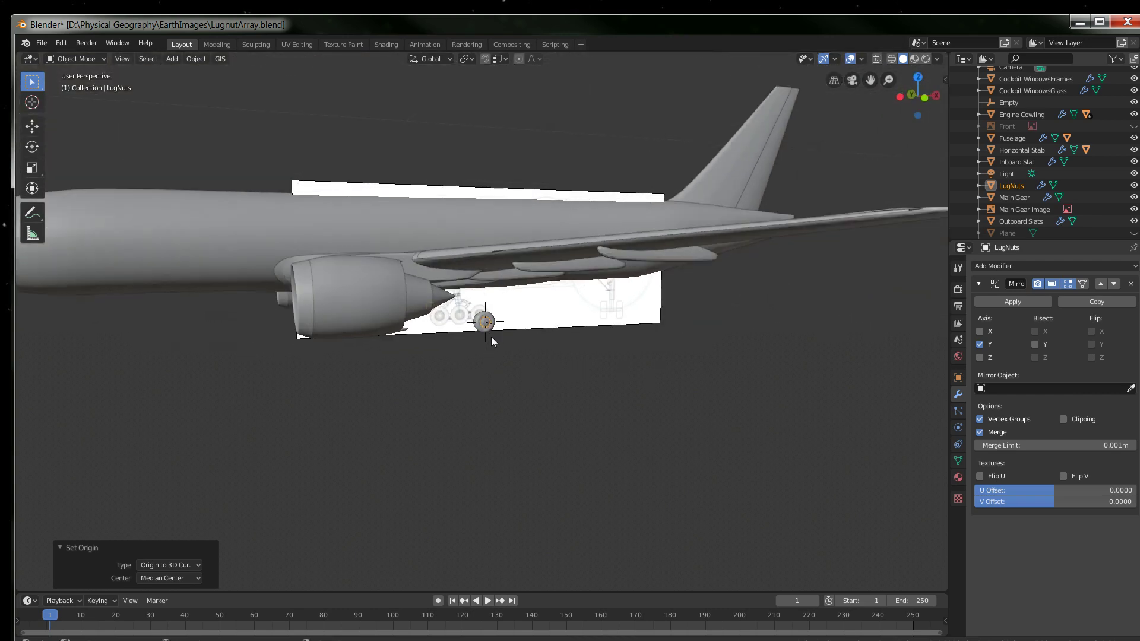
scroll(493, 336, "up", 5)
scroll(500, 343, "up", 4)
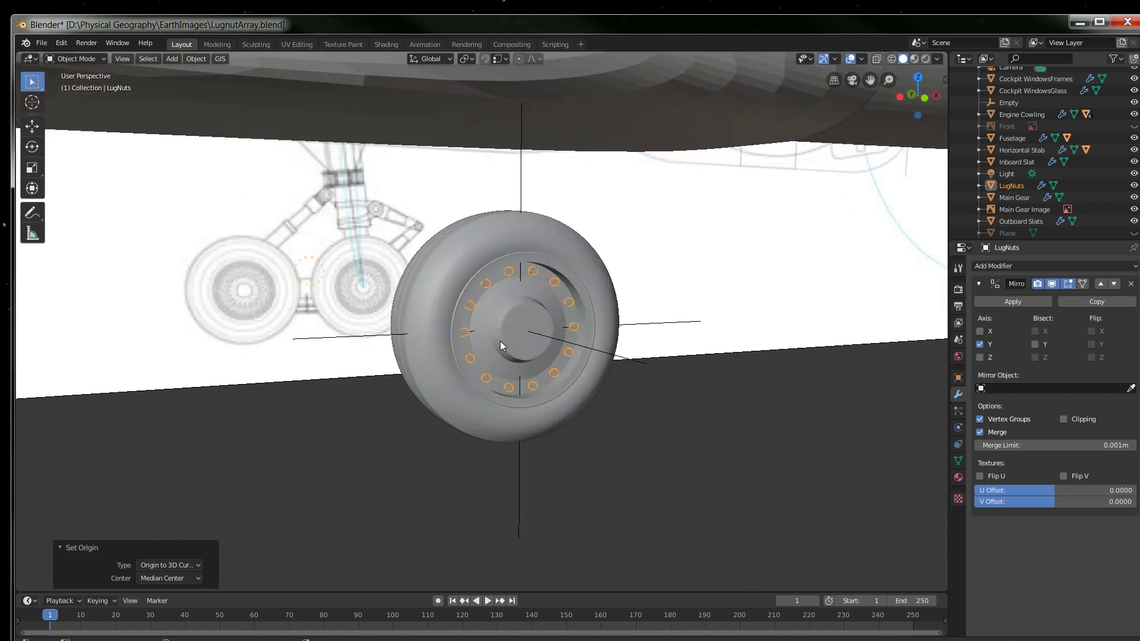